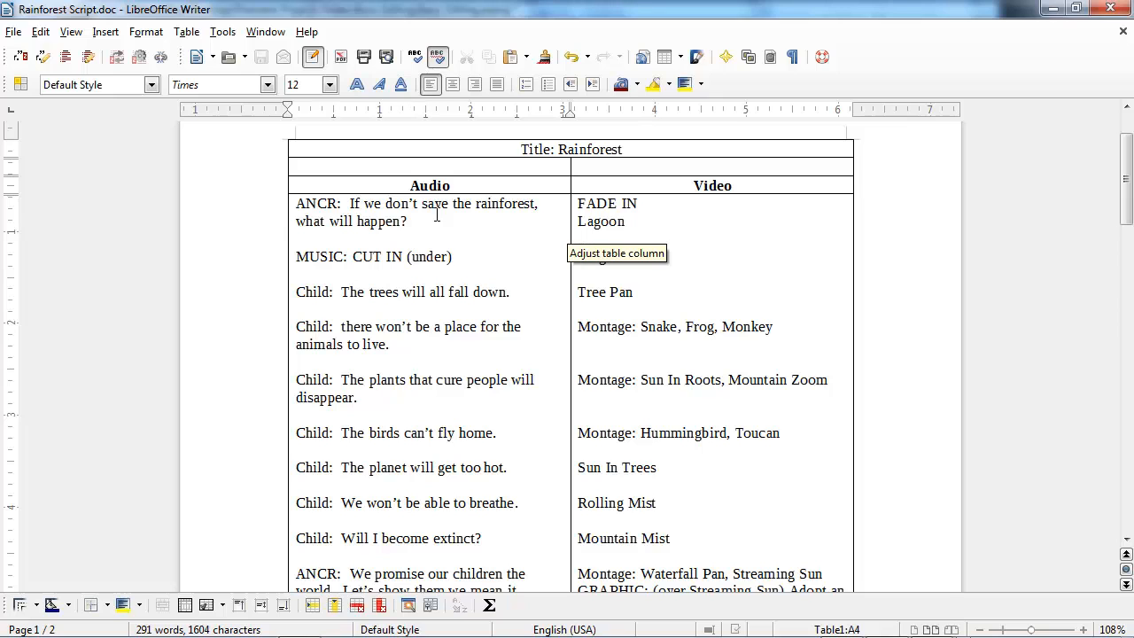
- Switch to Premiere Pro and mark a sequence range from 00:00:00:00 to 00:00:02:18, playing the opening narration to find the out point
{"action": "key", "text": "alt+Tab"}
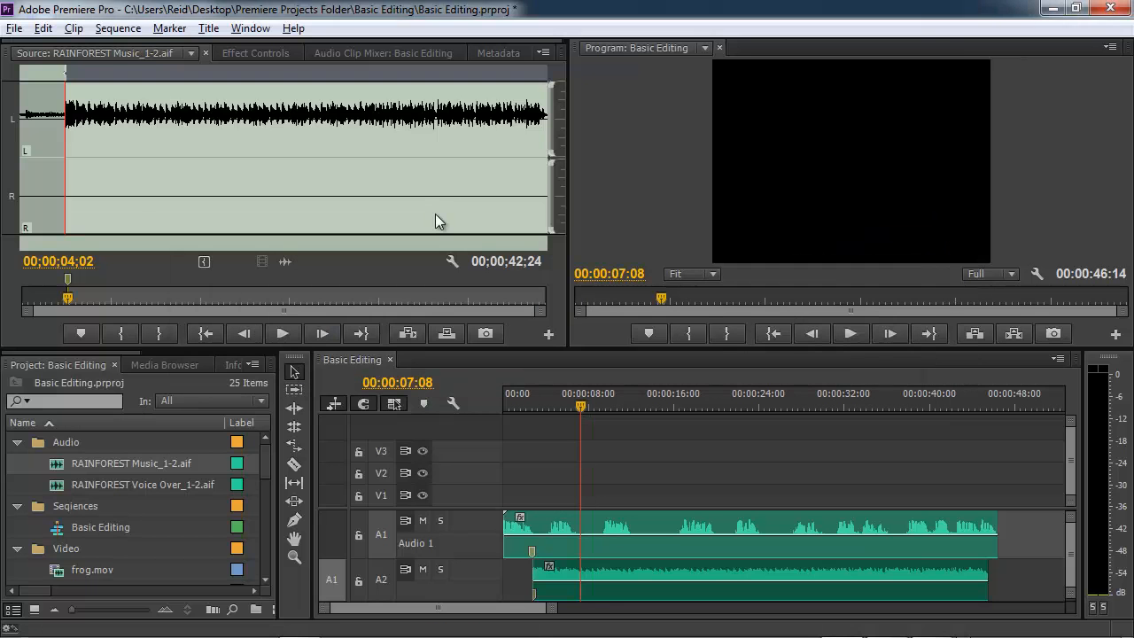
{"action": "left_click_drag", "start_coordinate": [578, 403], "coordinate": [502, 409]}
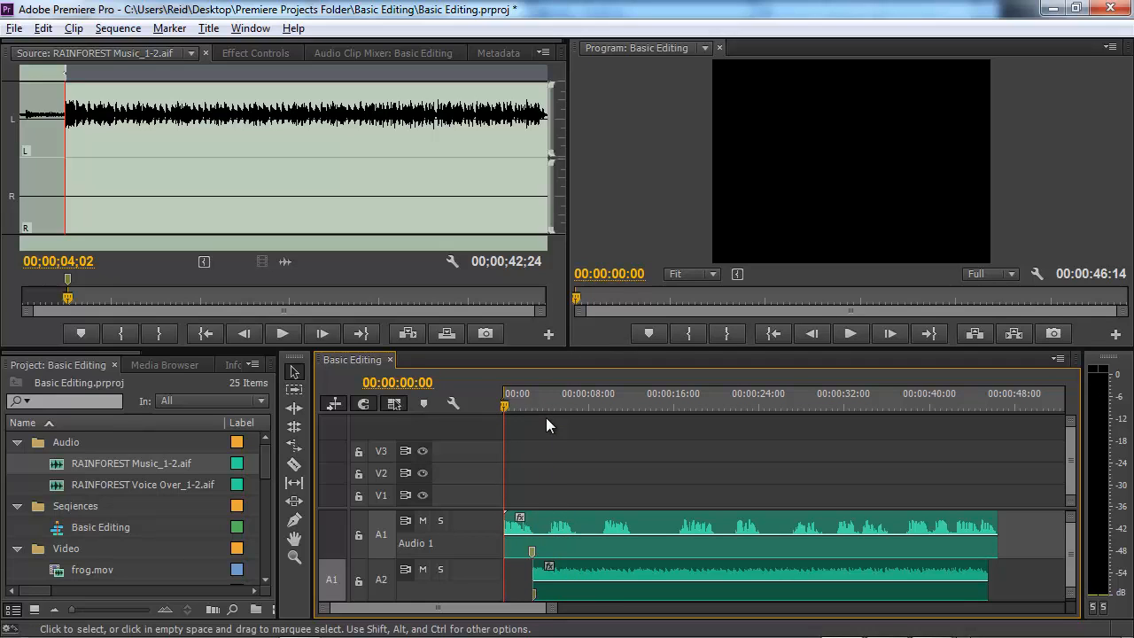
{"action": "key", "text": "space"}
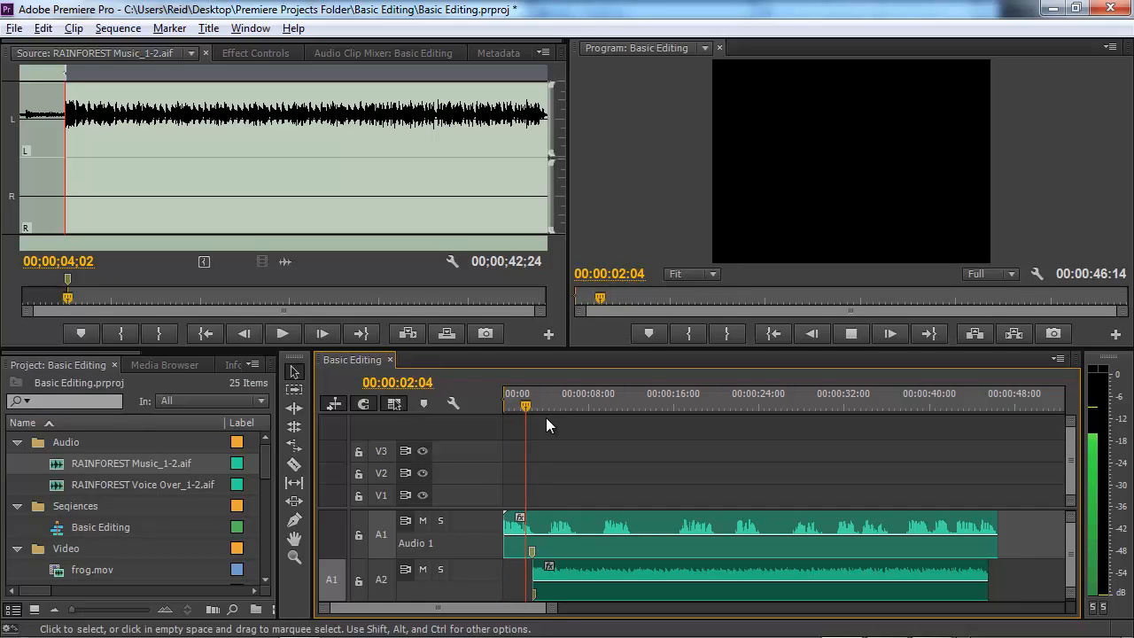
{"action": "key", "text": "space"}
{"action": "key", "text": "o"}
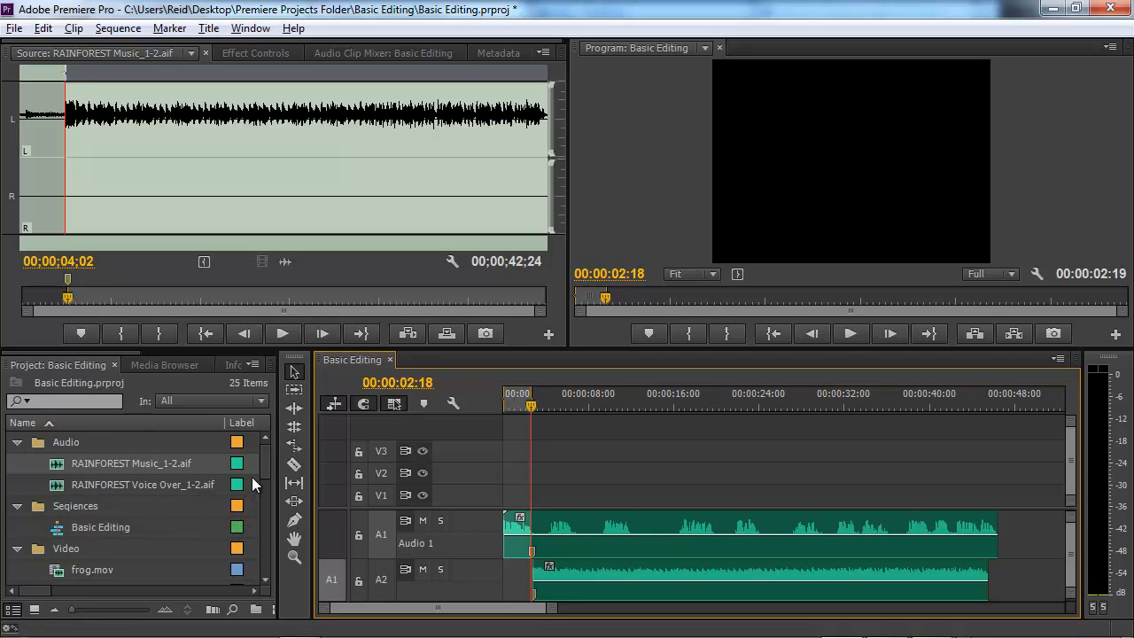
- Load lagoon.mov from the Video bin into the source monitor and play it from near its beginning
{"action": "scroll", "coordinate": [262, 466], "scroll_direction": "down", "scroll_amount": 5}
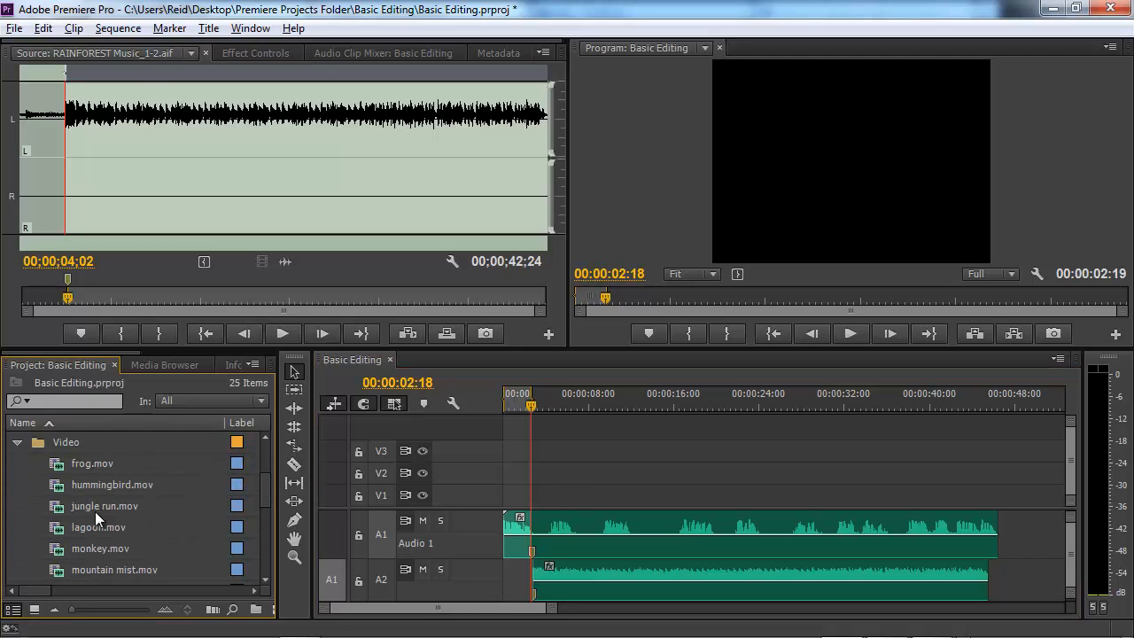
{"action": "double_click", "coordinate": [57, 528]}
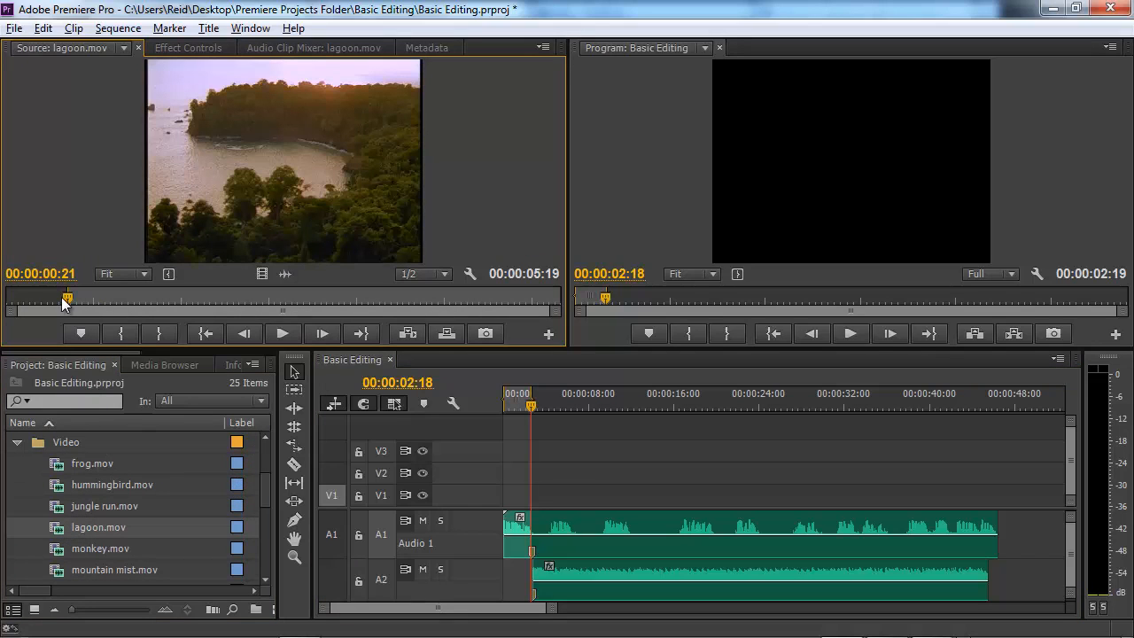
{"action": "left_click_drag", "start_coordinate": [64, 297], "coordinate": [12, 303]}
{"action": "key", "text": "space"}
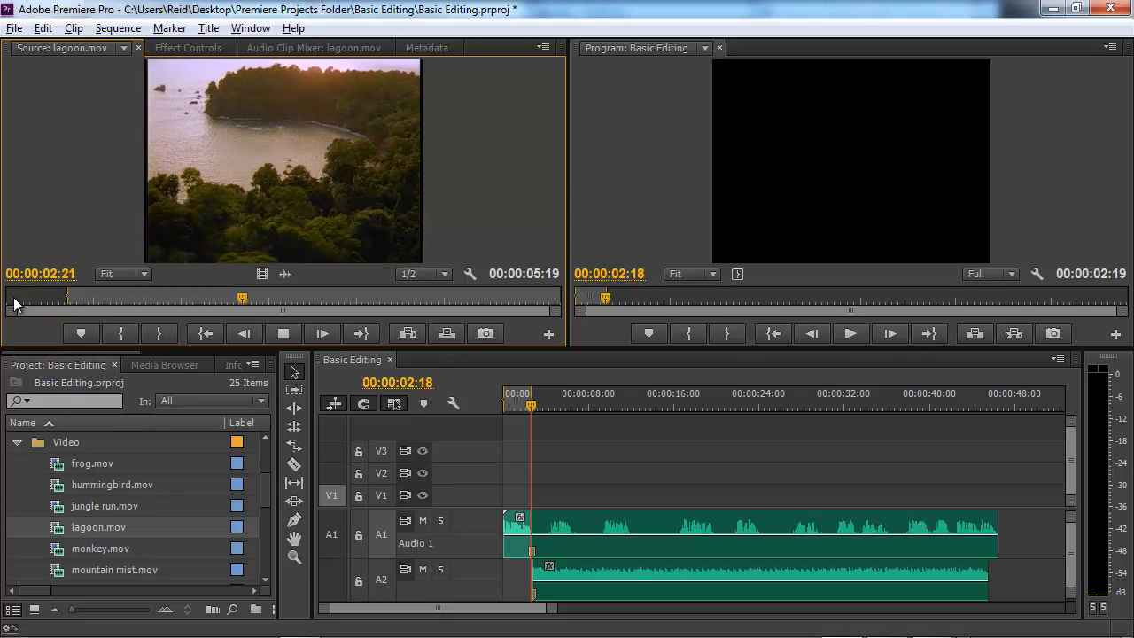
{"action": "key", "text": "space"}
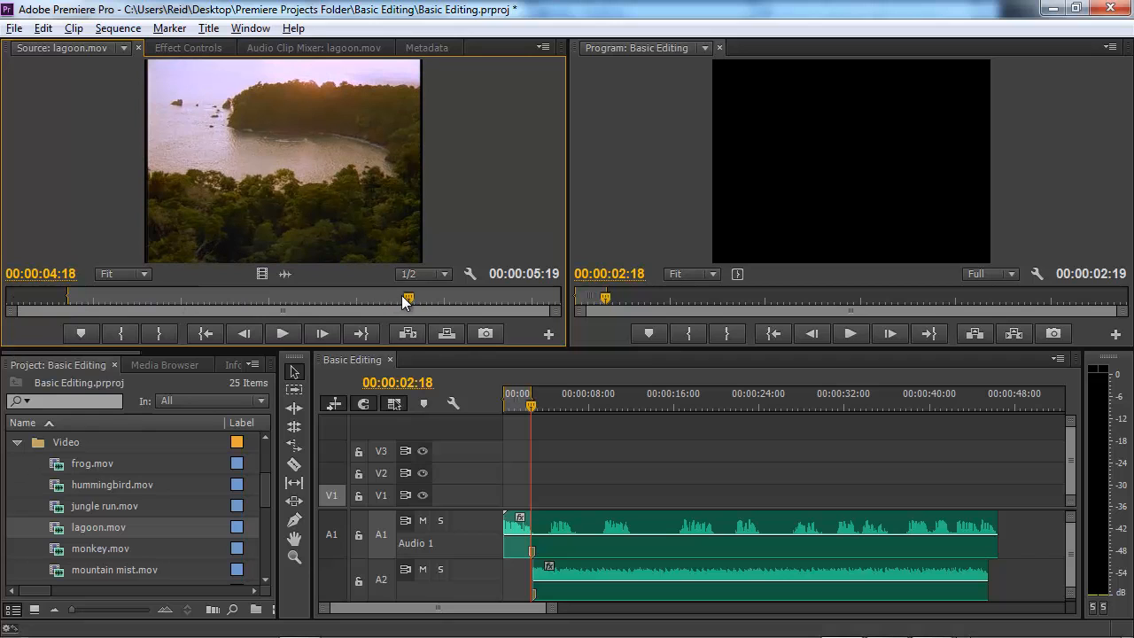
- Set the in point of lagoon.mov at 00:00:00:08 and overwrite it onto V1 in the marked range at the sequence start
{"action": "left_click_drag", "start_coordinate": [401, 295], "coordinate": [28, 304]}
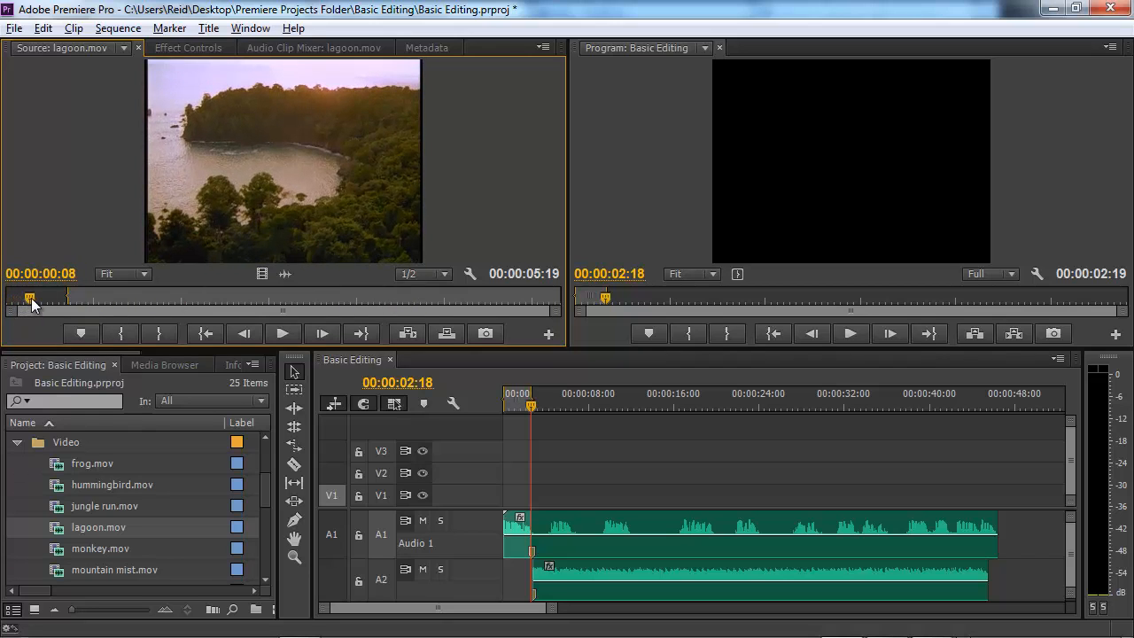
{"action": "key", "text": "i"}
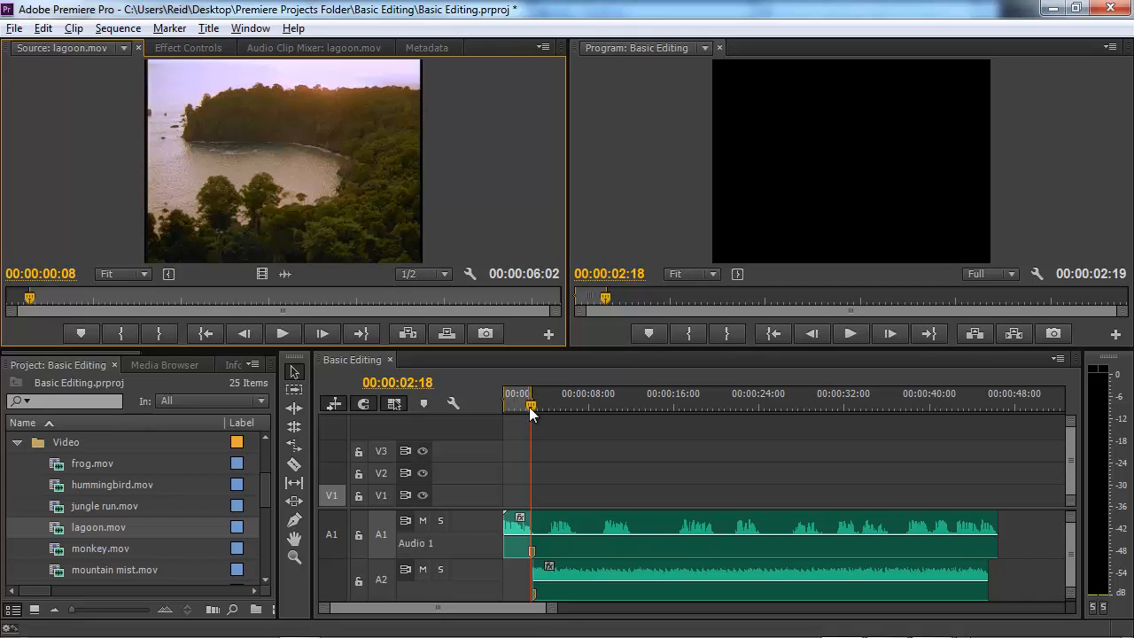
{"action": "left_click_drag", "start_coordinate": [529, 407], "coordinate": [505, 413]}
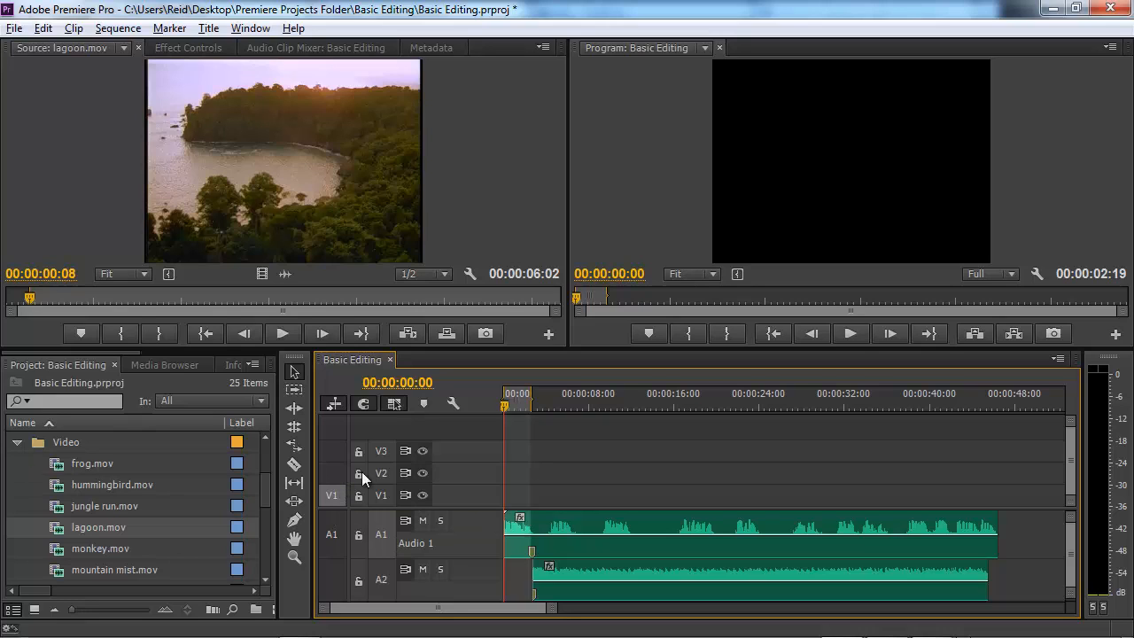
{"action": "left_click", "coordinate": [443, 334]}
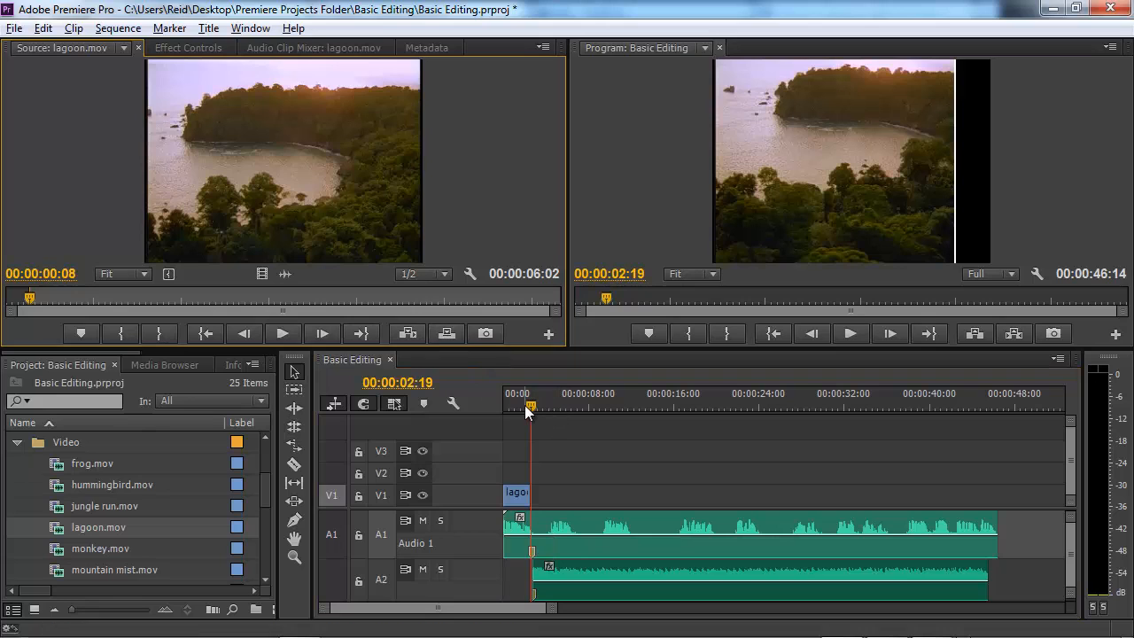
- Play the sequence from the start to review the lagoon shot against the narration and music
{"action": "left_click_drag", "start_coordinate": [528, 405], "coordinate": [500, 404]}
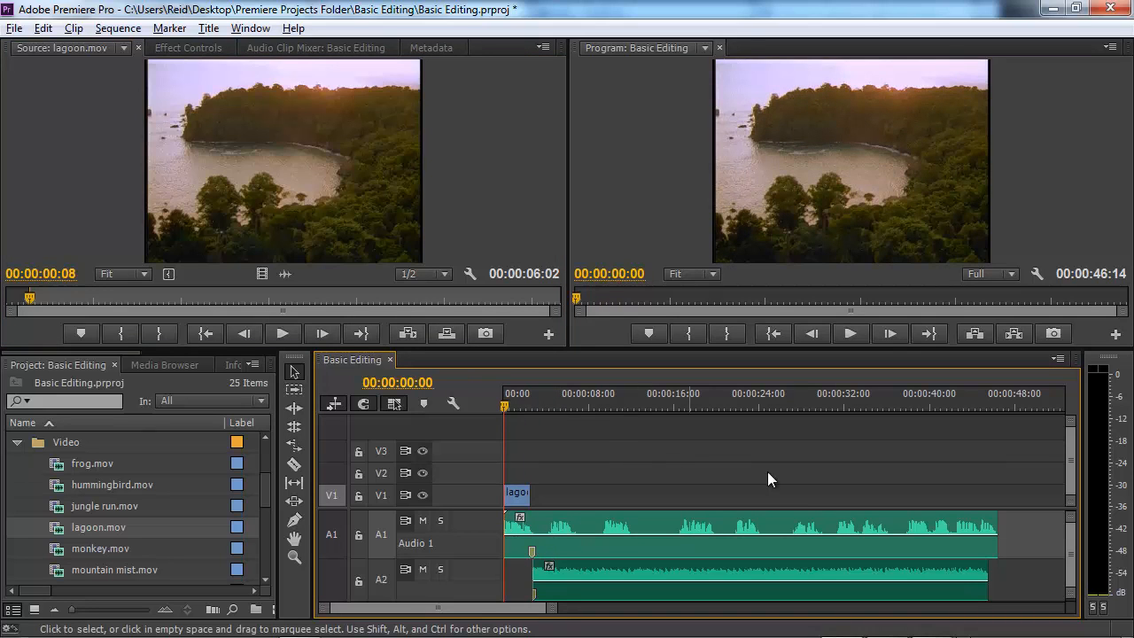
{"action": "key", "text": "space"}
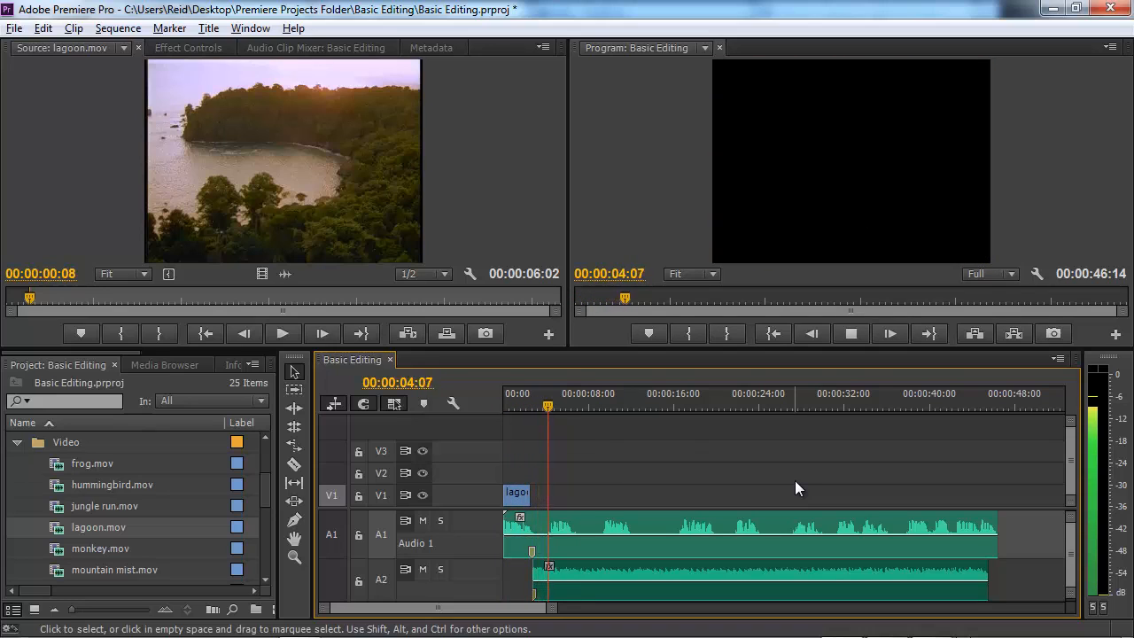
{"action": "key", "text": "space"}
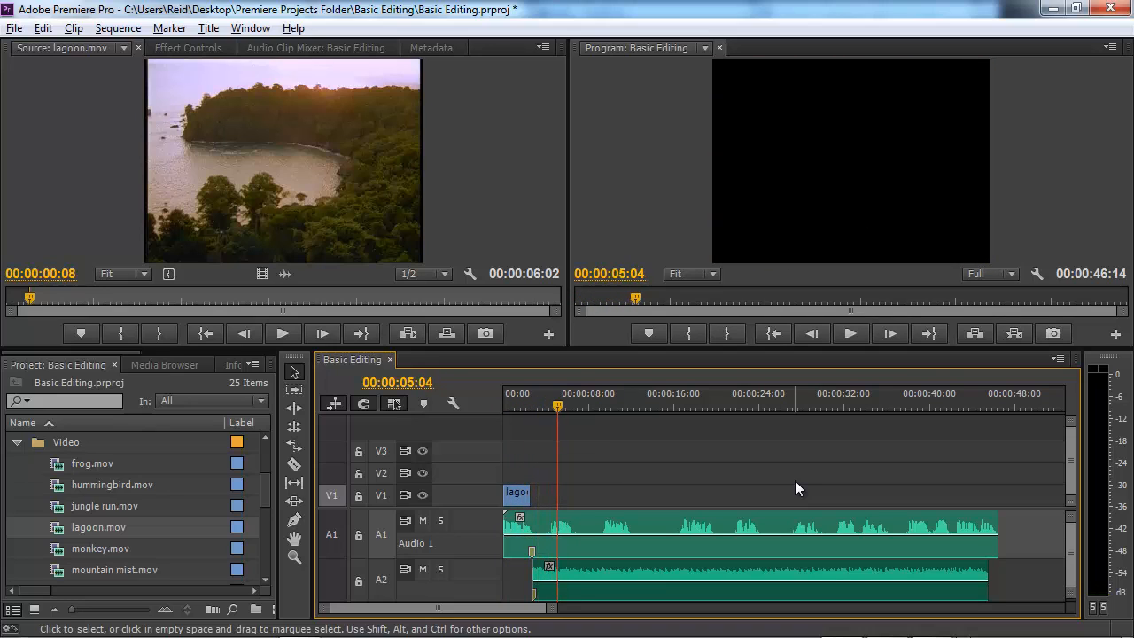
- Consult the script and mark the sequence range for the jungle run shot from 00:00:02:19 to 00:00:04:05
{"action": "key", "text": "alt+Tab"}
{"action": "left_click_drag", "start_coordinate": [556, 402], "coordinate": [530, 398]}
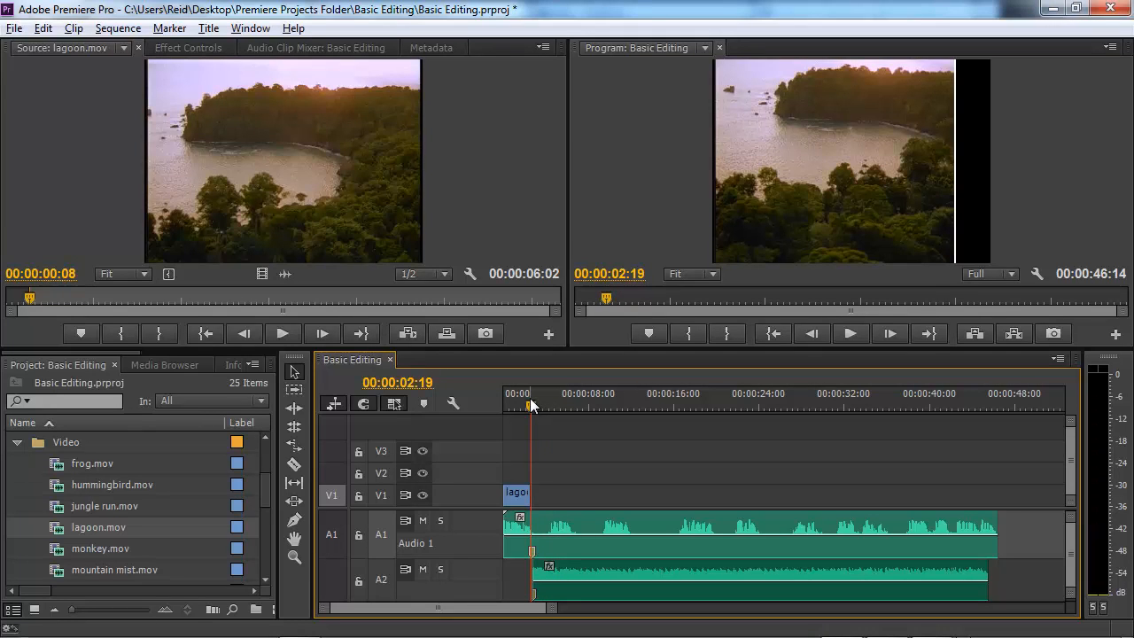
{"action": "key", "text": "i"}
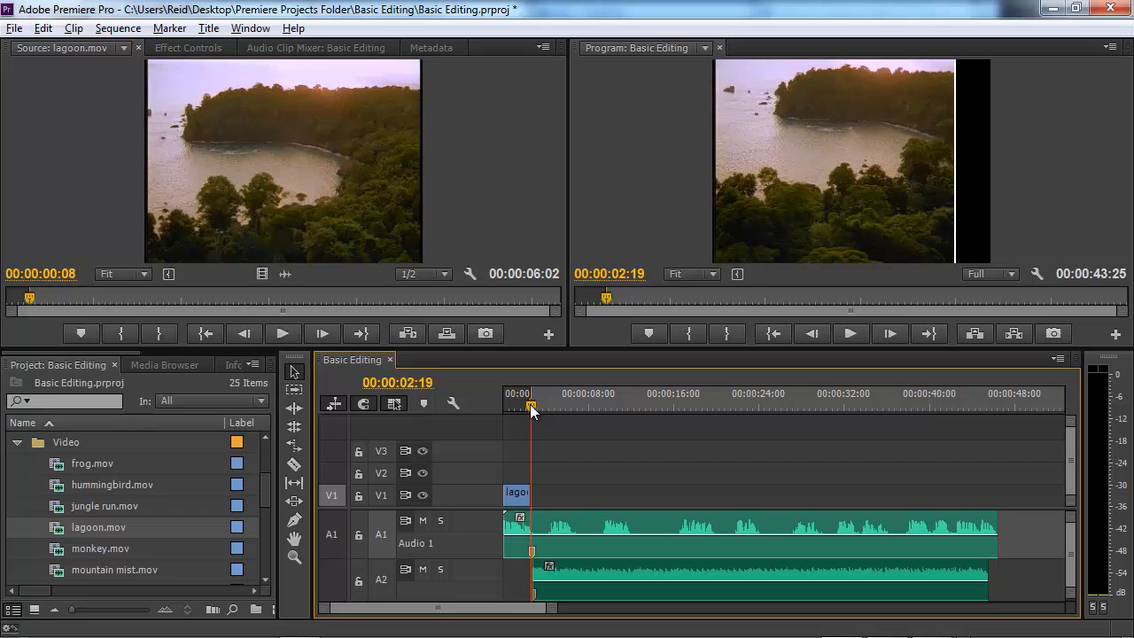
{"action": "left_click_drag", "start_coordinate": [529, 404], "coordinate": [546, 399]}
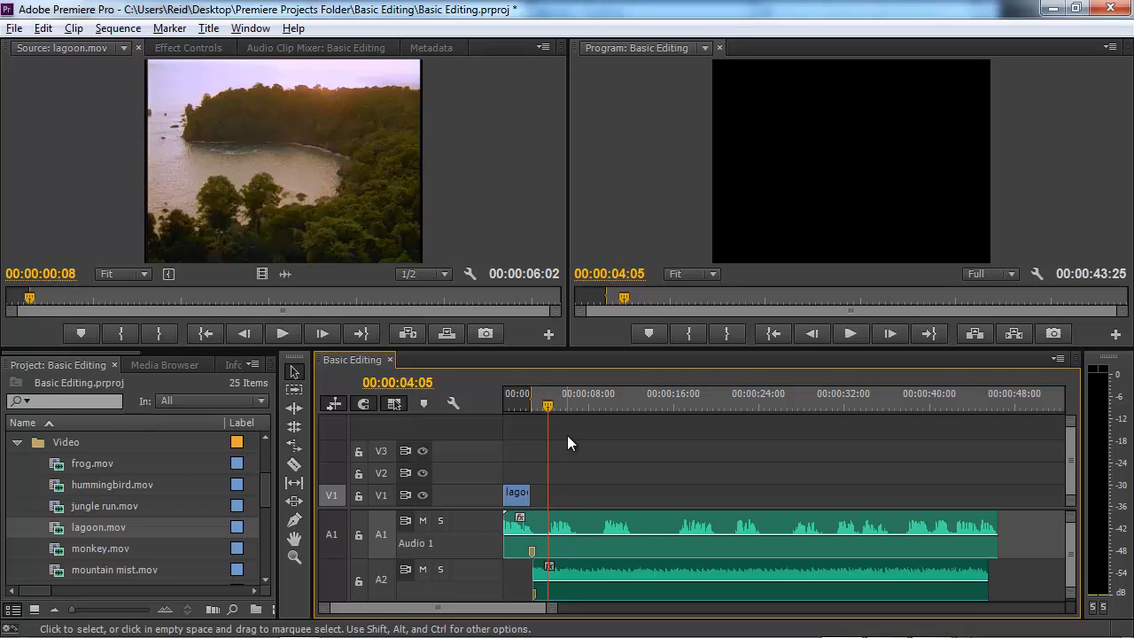
{"action": "key", "text": "o"}
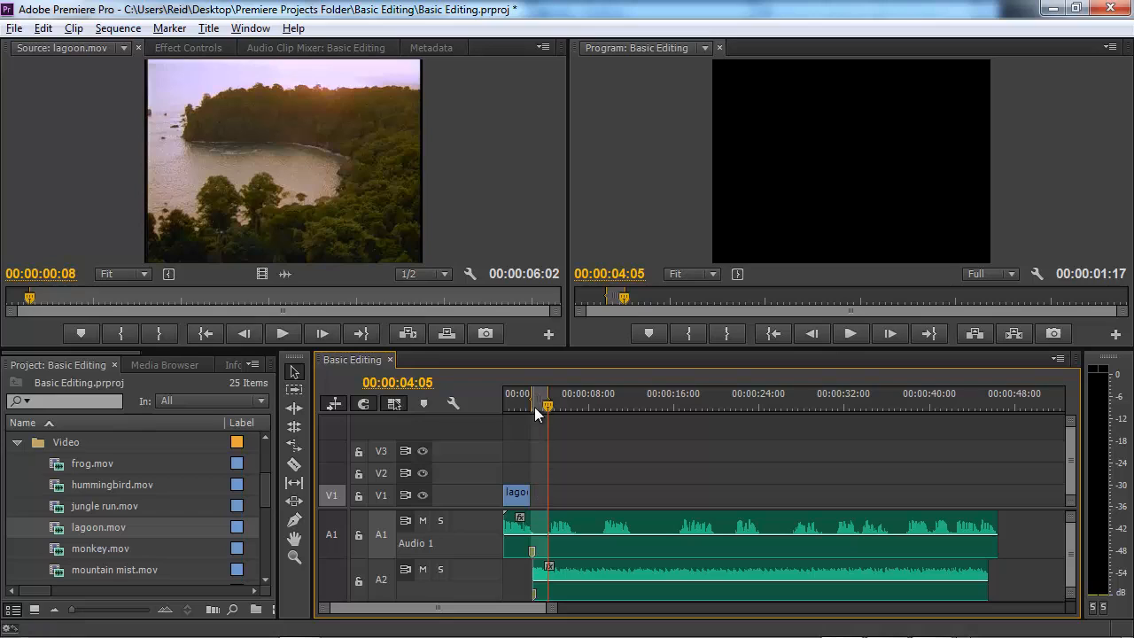
- Load jungle run.mov, set its in point at 00:00:00:05, and overwrite it onto V1 in the marked range
{"action": "double_click", "coordinate": [55, 509]}
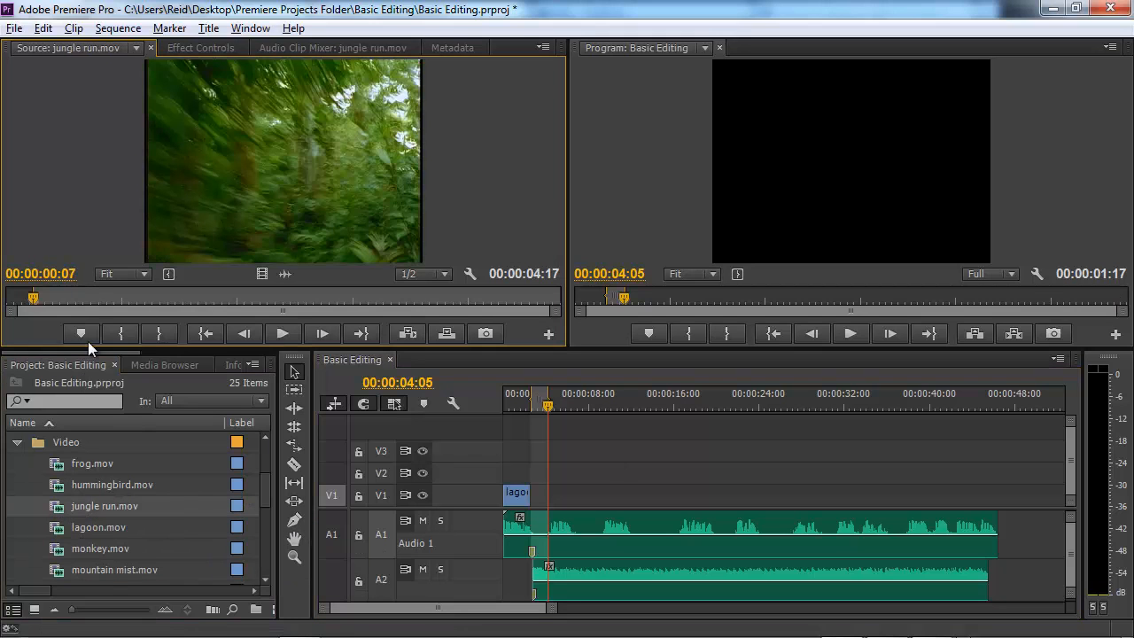
{"action": "left_click_drag", "start_coordinate": [76, 298], "coordinate": [26, 302]}
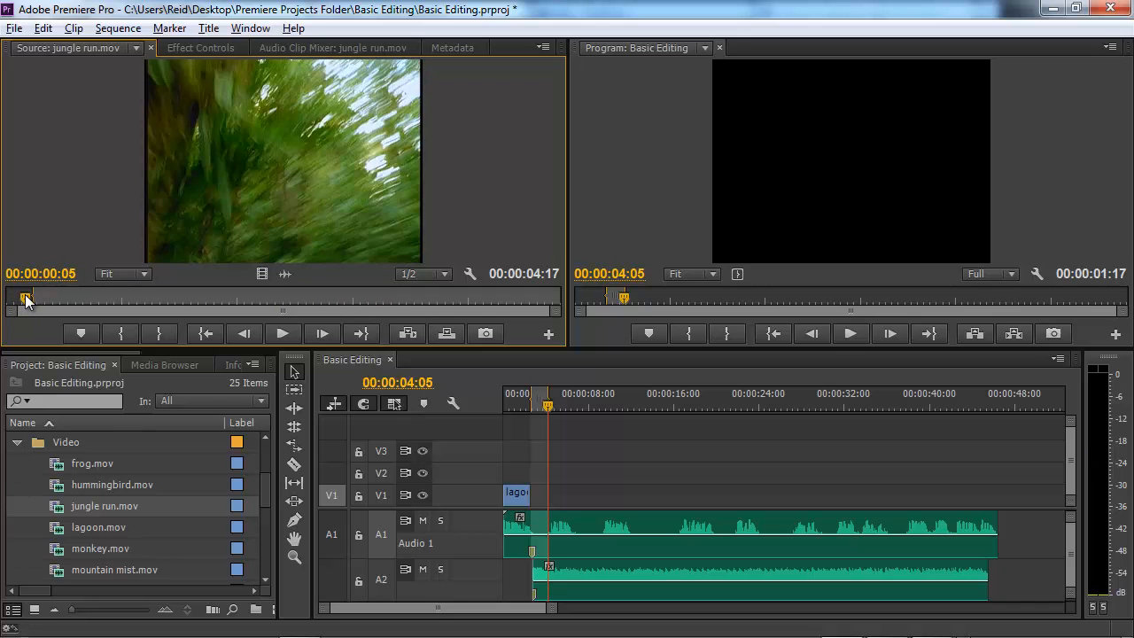
{"action": "key", "text": "i"}
{"action": "left_click", "coordinate": [456, 333]}
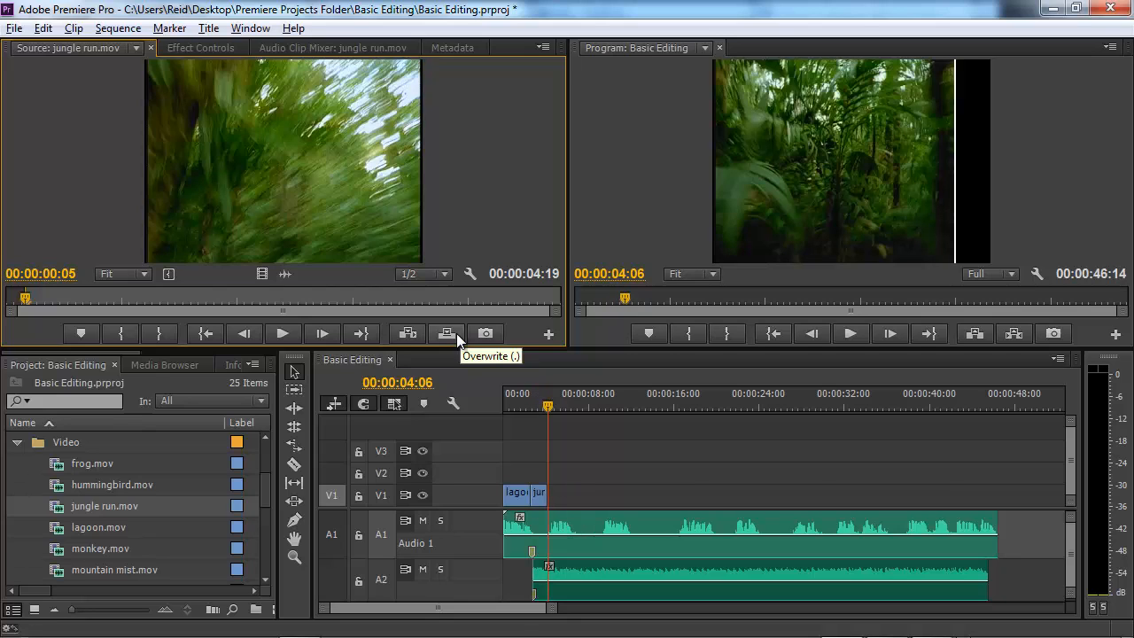
- Play the sequence from the start to review both shots, and read the script for the shot that follows Jungle Run
{"action": "left_click_drag", "start_coordinate": [550, 405], "coordinate": [473, 409]}
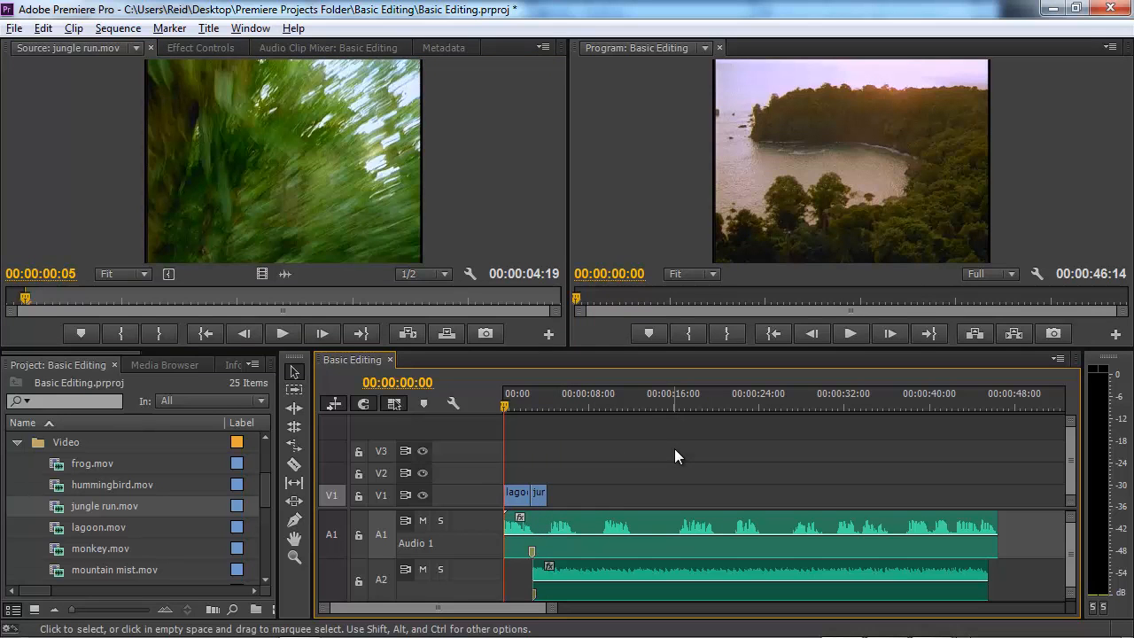
{"action": "key", "text": "space"}
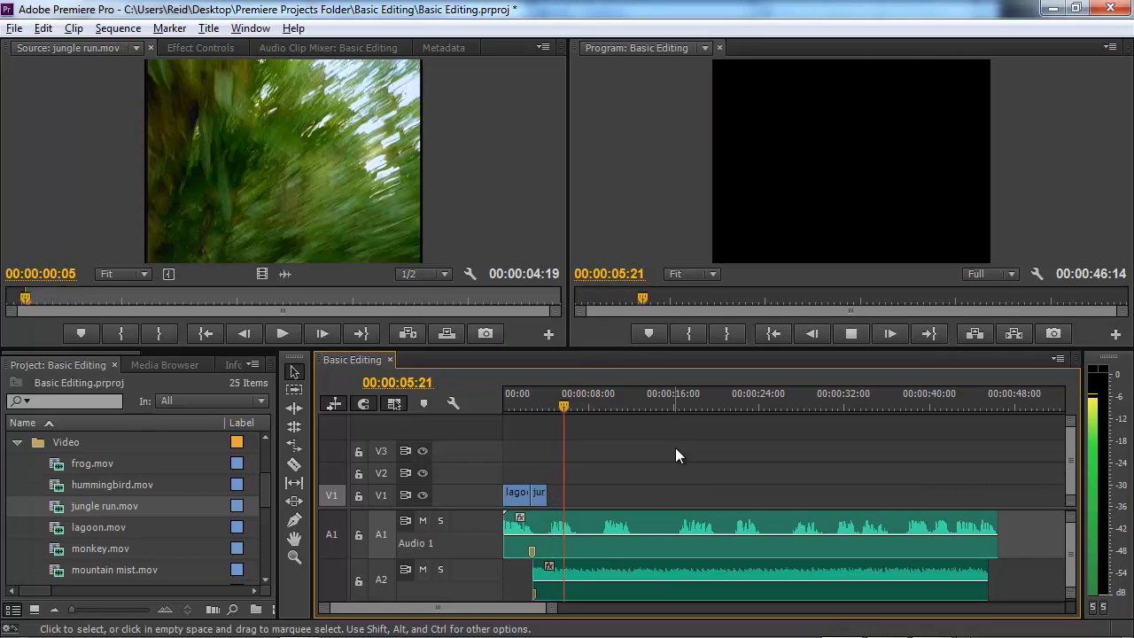
{"action": "key", "text": "space"}
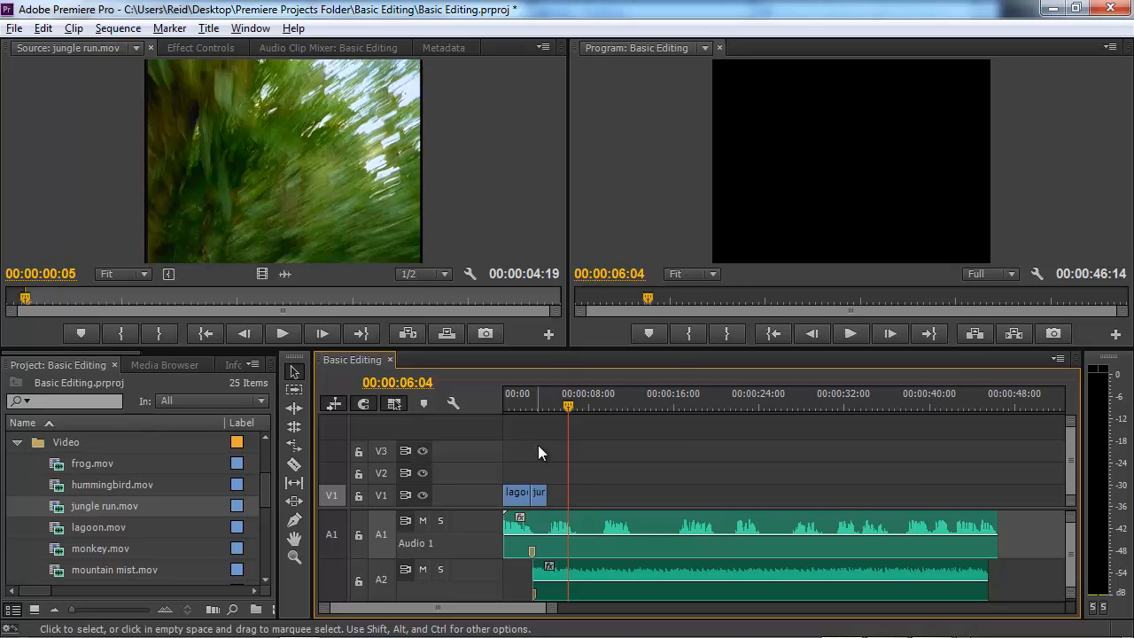
{"action": "key", "text": "alt+Tab"}
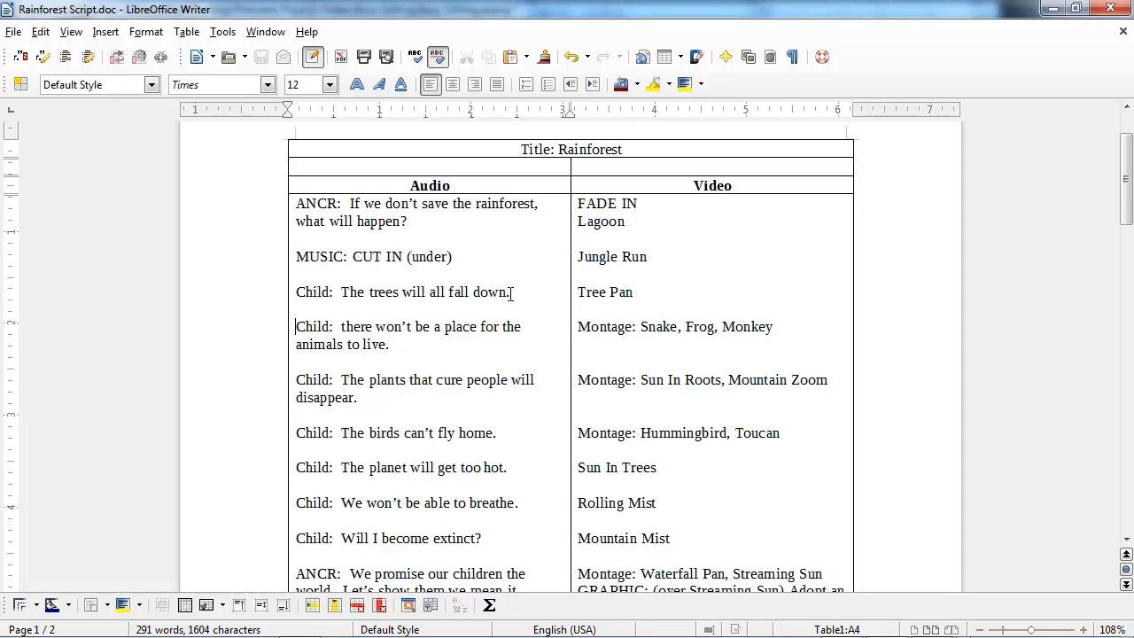
{"action": "key", "text": "alt+Tab"}
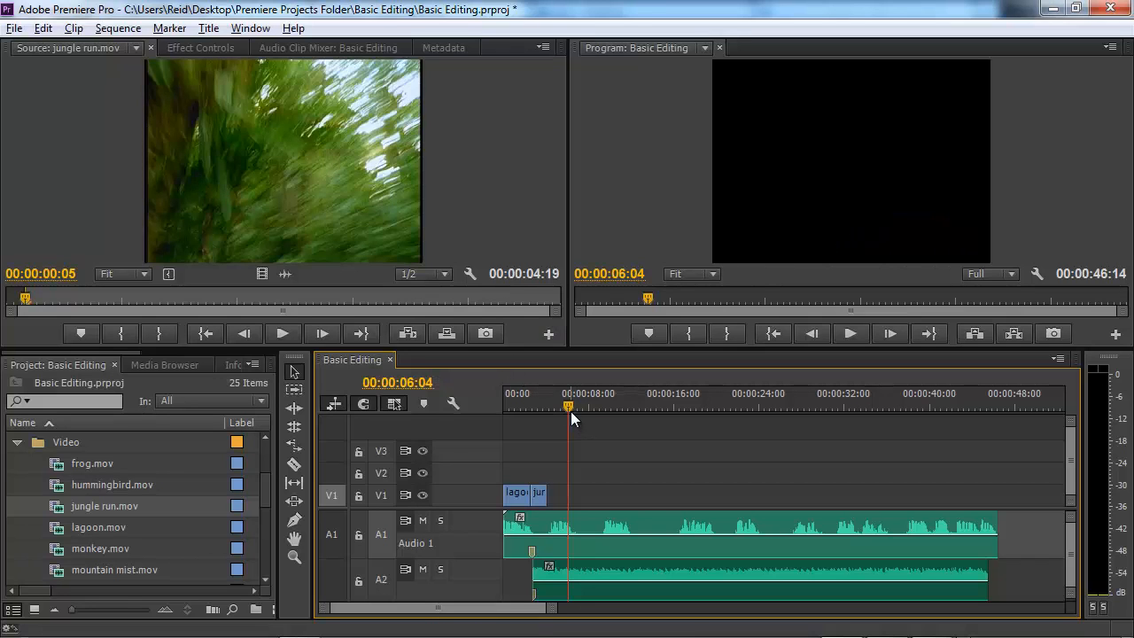
- Mark the sequence range for the first child's line from the end of the jungle run clip at 00:00:04:06 to 00:00:06:18
{"action": "left_click_drag", "start_coordinate": [569, 408], "coordinate": [550, 408]}
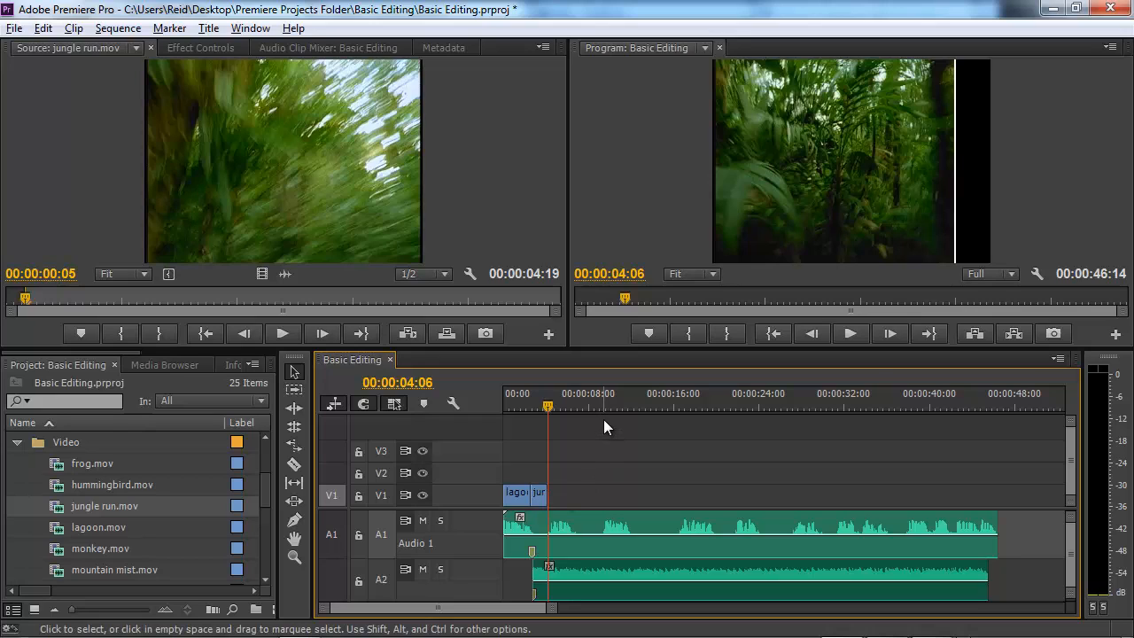
{"action": "key", "text": "i"}
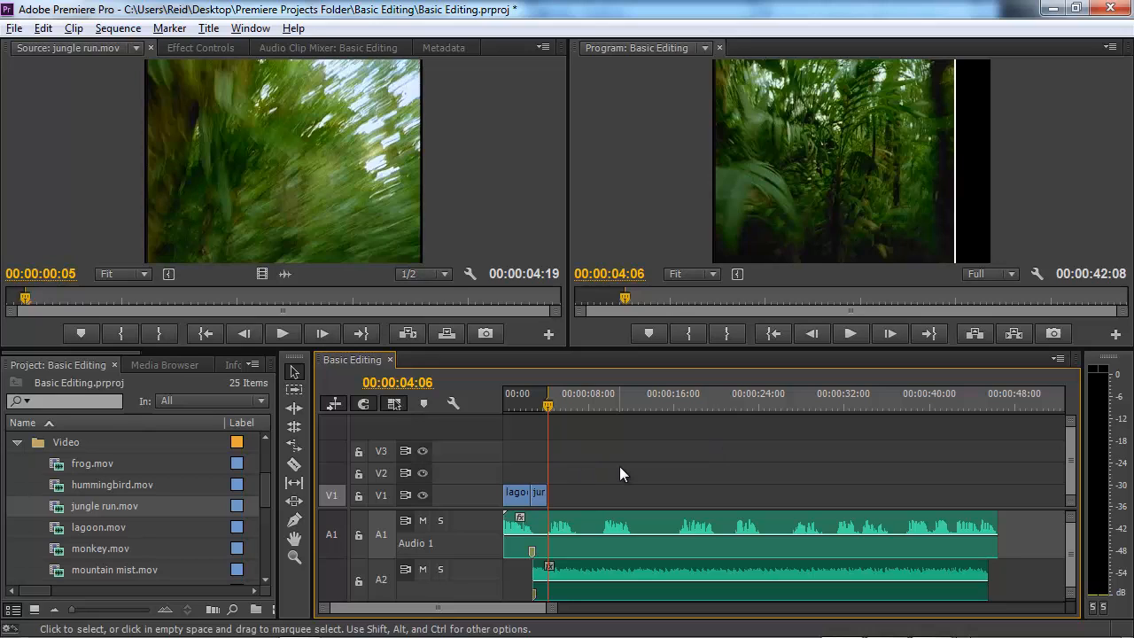
{"action": "key", "text": "space"}
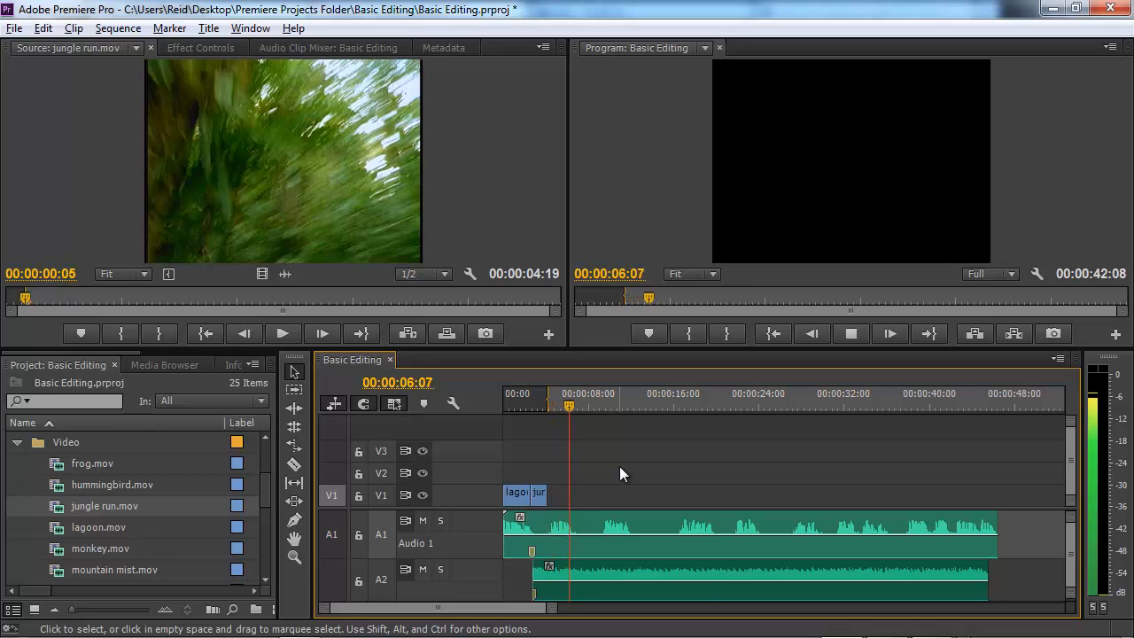
{"action": "key", "text": "space"}
{"action": "key", "text": "o"}
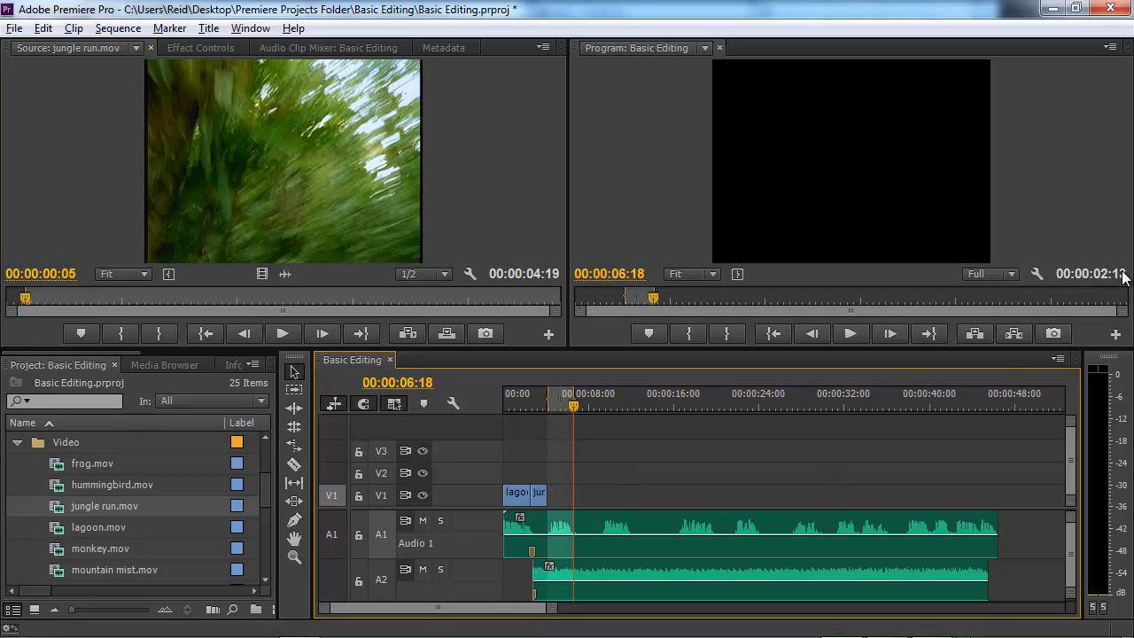
- Load tree pan.mov, set its in point at 00:00:00:19, and overwrite it onto V1 in the marked range
{"action": "left_click_drag", "start_coordinate": [261, 483], "coordinate": [266, 535]}
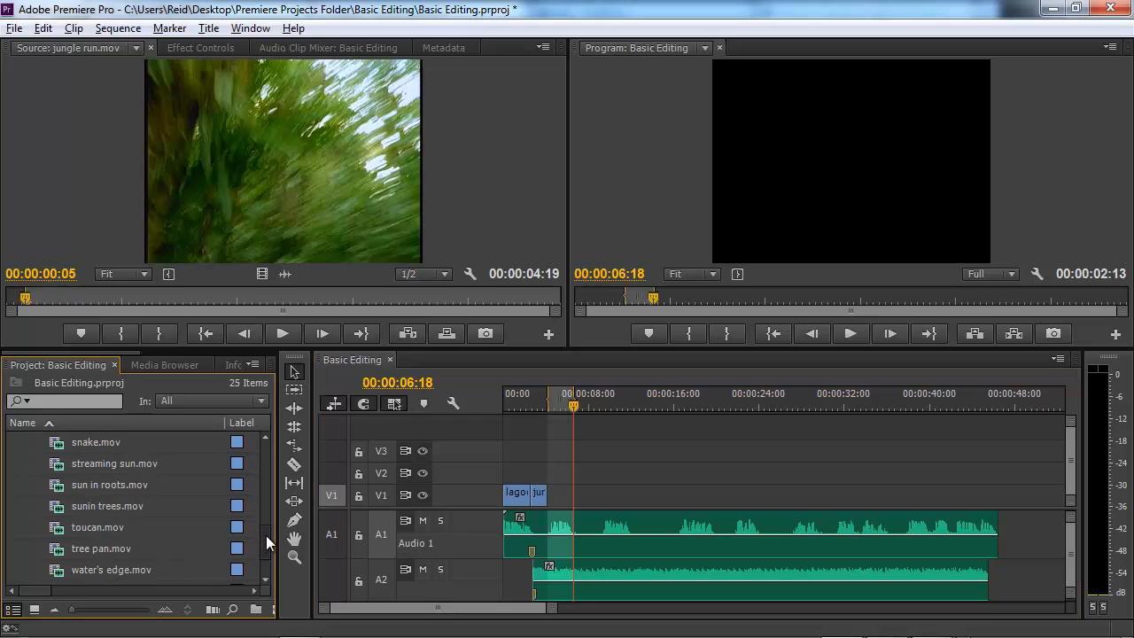
{"action": "double_click", "coordinate": [50, 550]}
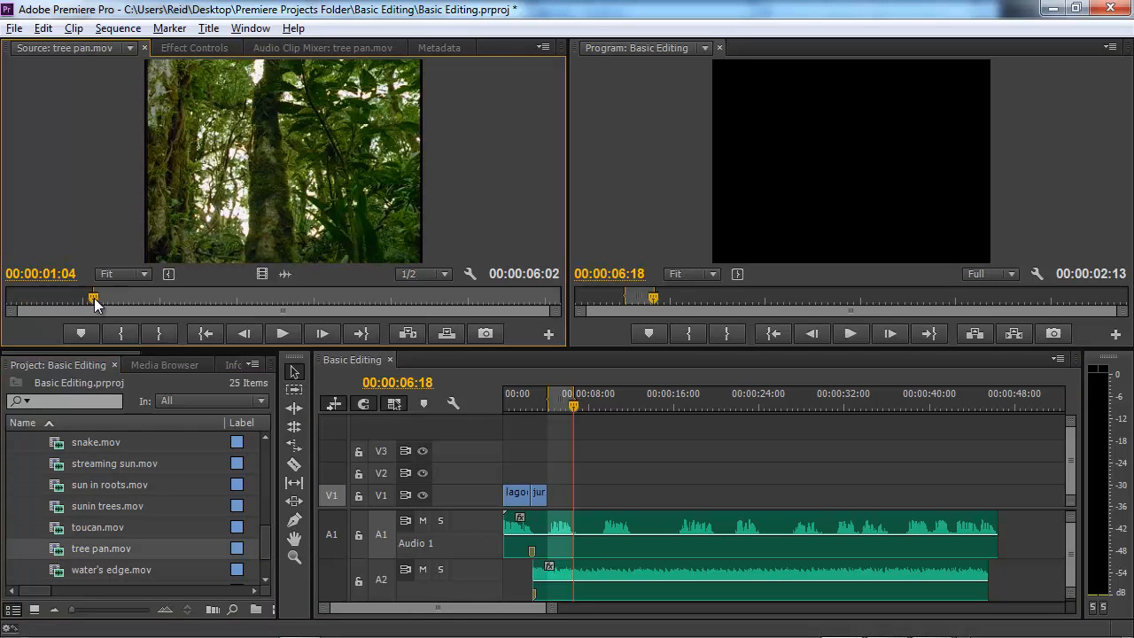
{"action": "left_click_drag", "start_coordinate": [93, 298], "coordinate": [56, 290]}
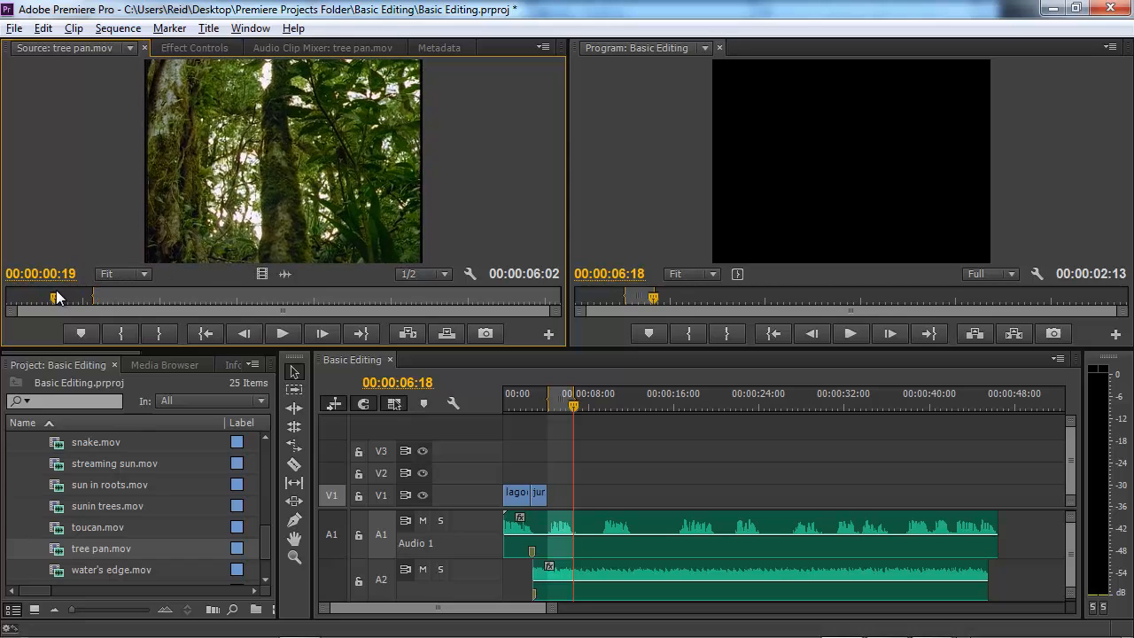
{"action": "key", "text": "i"}
{"action": "left_click", "coordinate": [447, 333]}
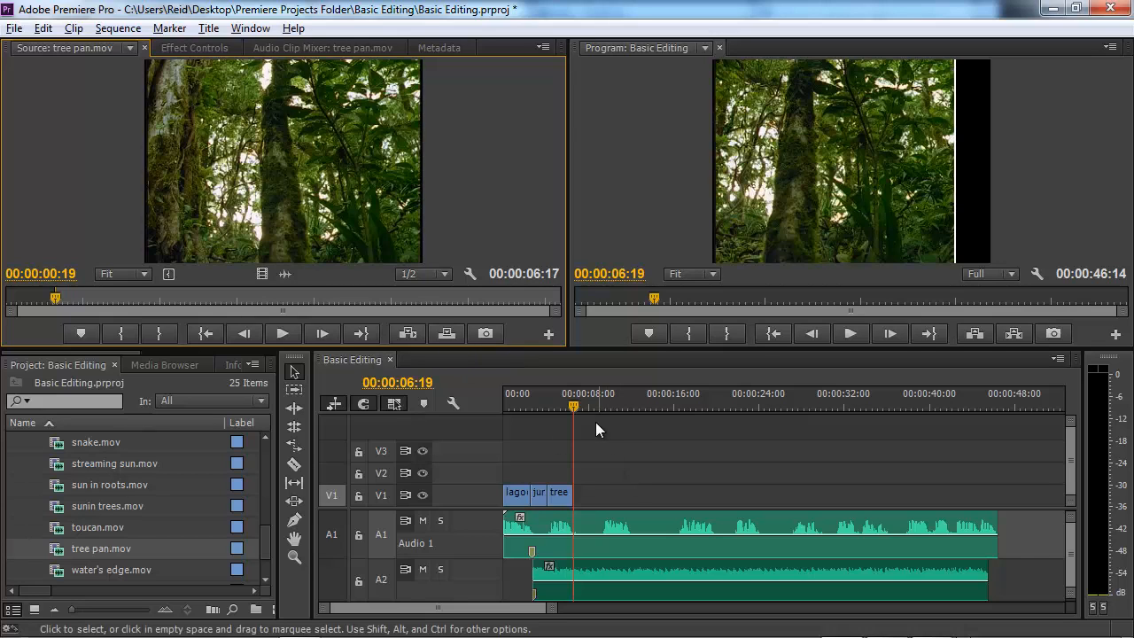
- Play the sequence from the start to review the three shots, and read the script for the shots that follow Tree Pan
{"action": "left_click_drag", "start_coordinate": [576, 406], "coordinate": [472, 404]}
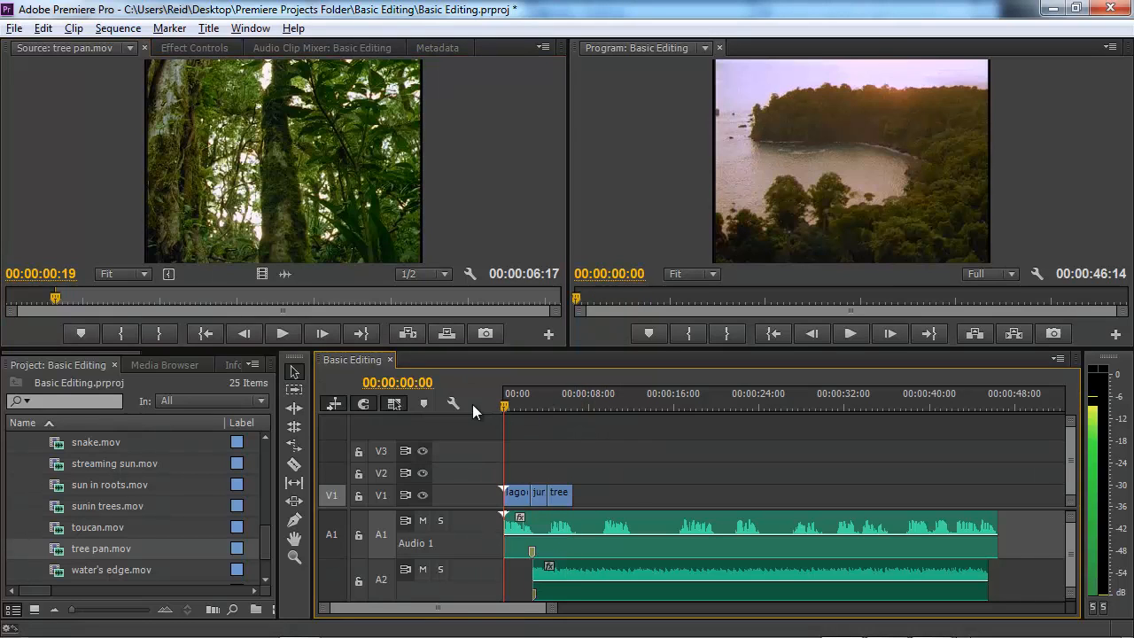
{"action": "key", "text": "space"}
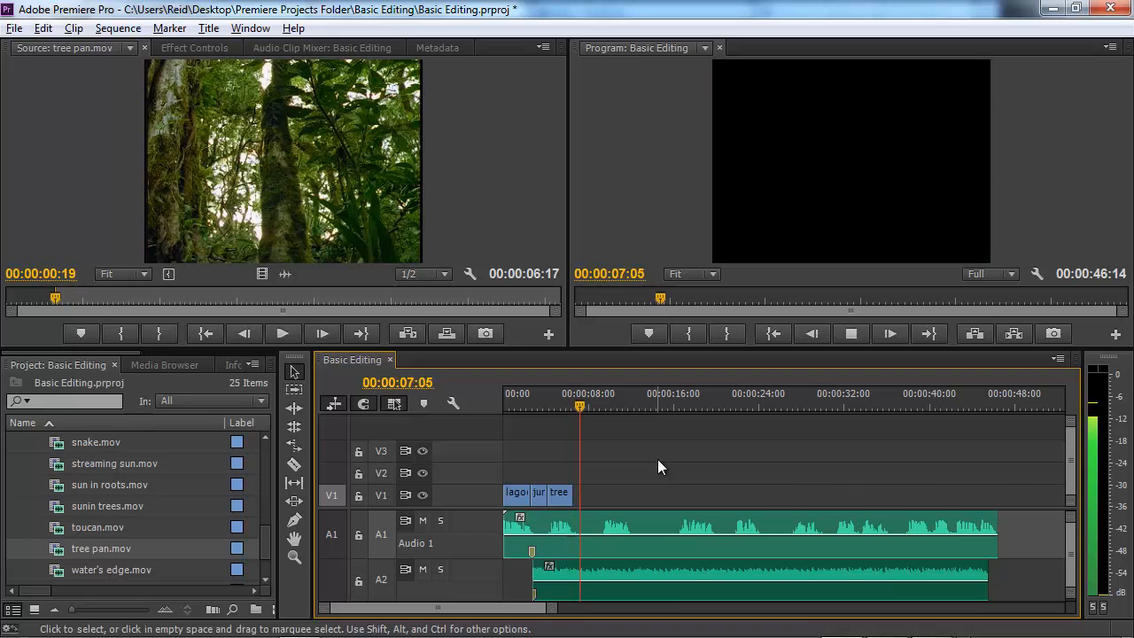
{"action": "key", "text": "space"}
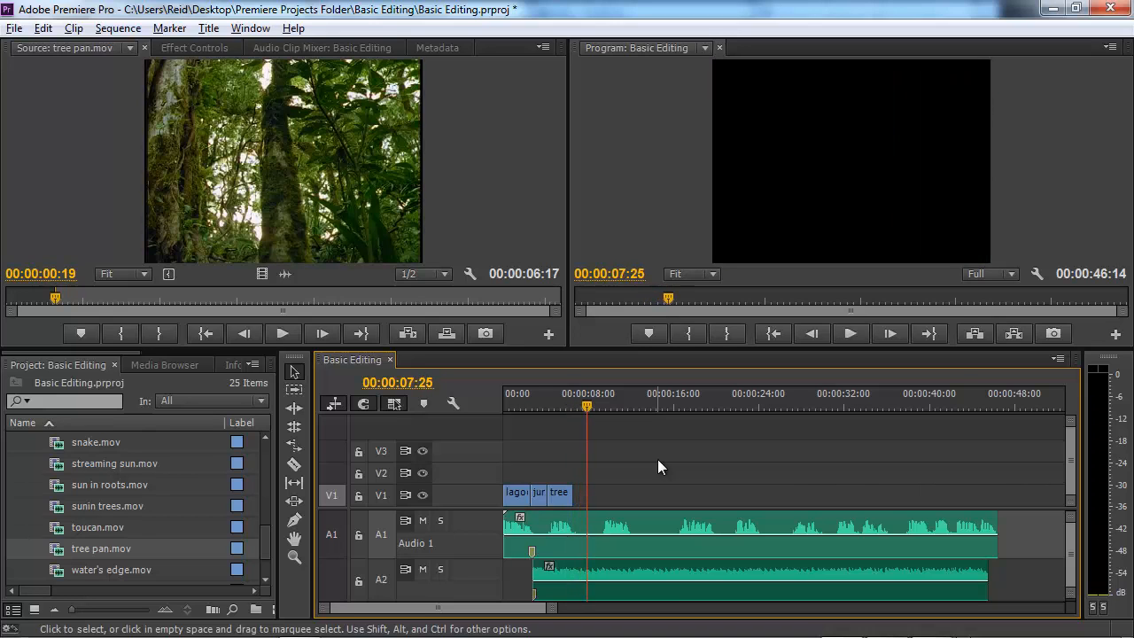
{"action": "key", "text": "alt+Tab"}
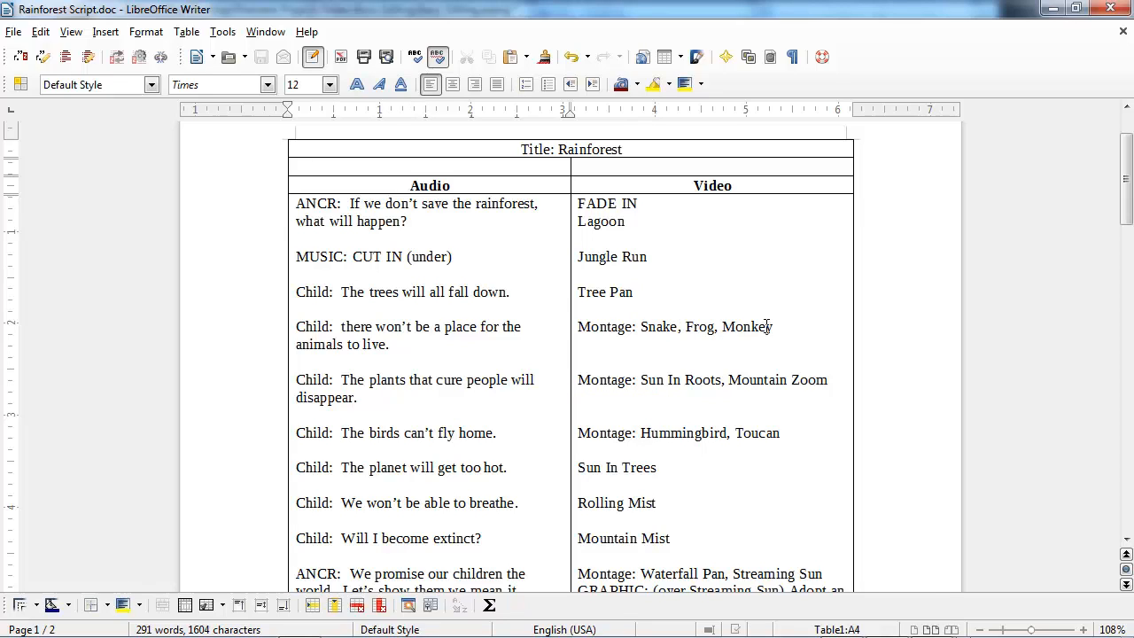
{"action": "key", "text": "alt+Tab"}
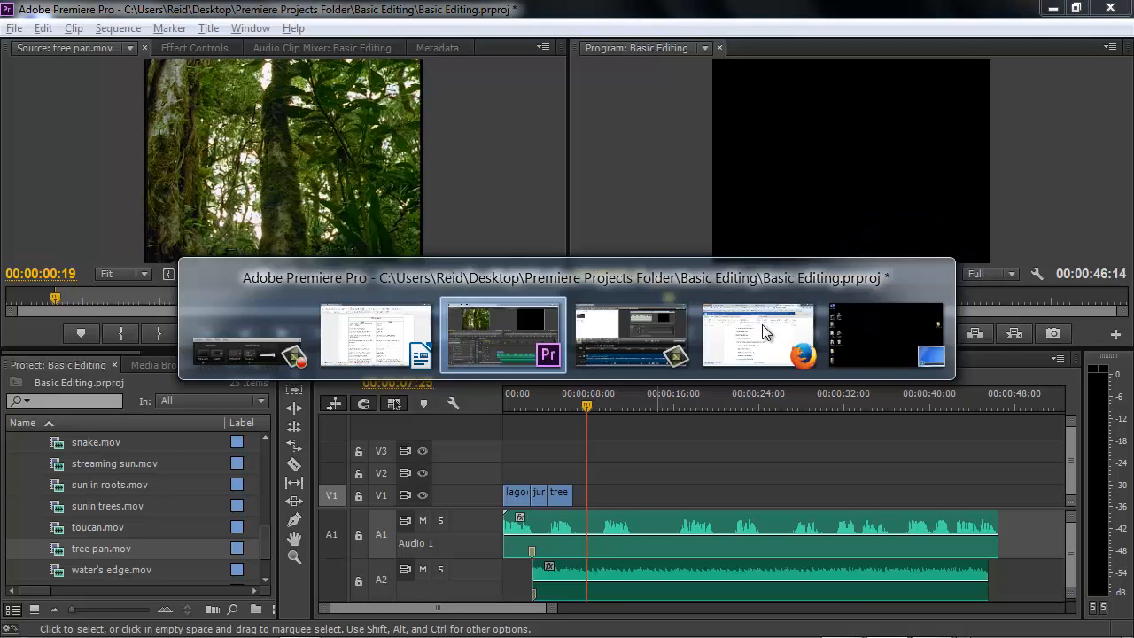
- Check the script's second child's line and set the sequence in point at 00:00:09:07, where that line starts in the voice-over
{"action": "left_click_drag", "start_coordinate": [605, 404], "coordinate": [579, 404]}
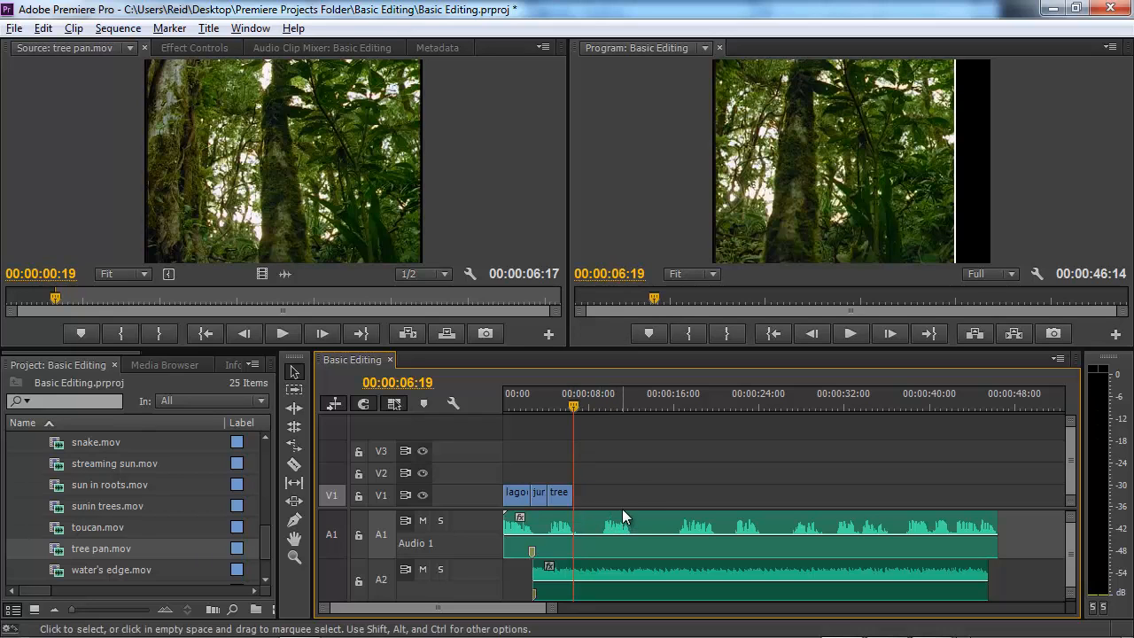
{"action": "key", "text": "alt+Tab"}
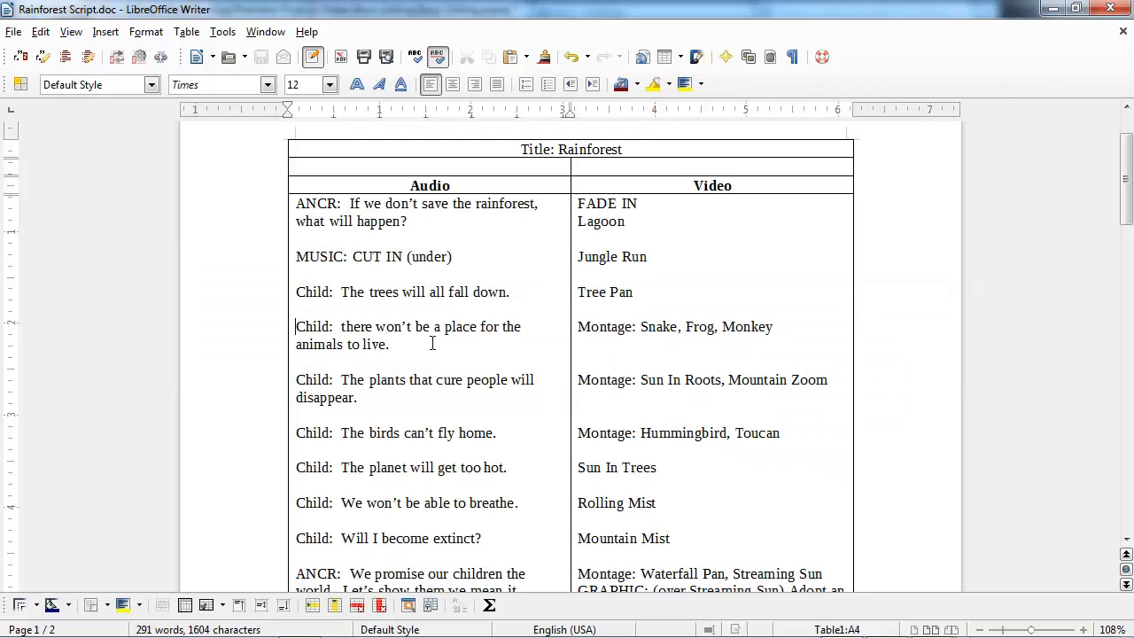
{"action": "key", "text": "alt+Tab"}
{"action": "left_click", "coordinate": [460, 352]}
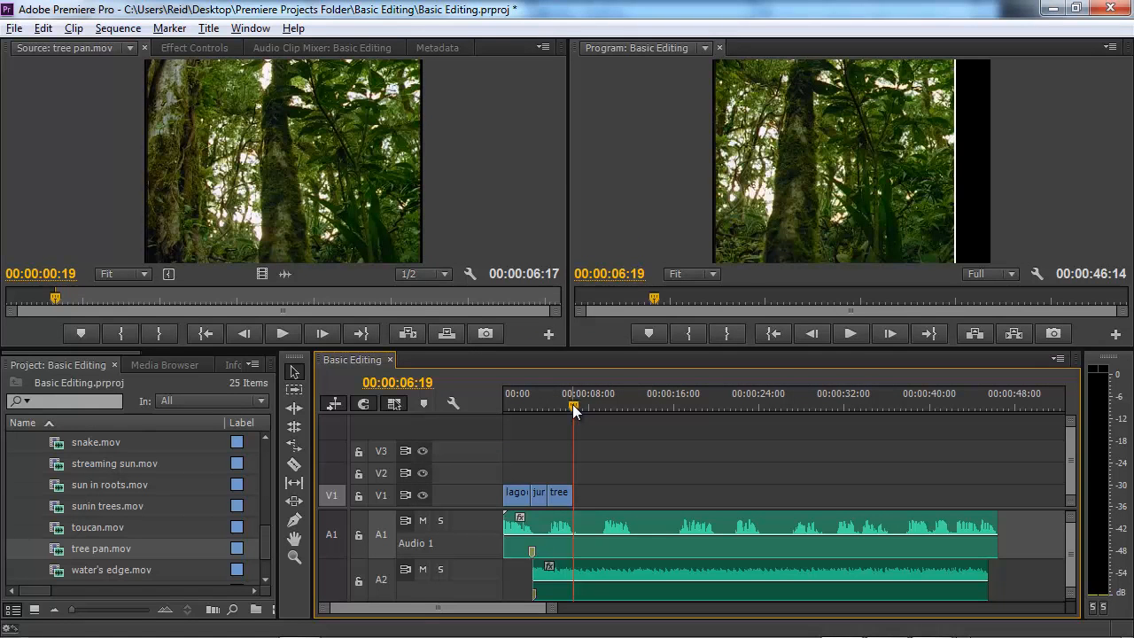
{"action": "left_click_drag", "start_coordinate": [574, 407], "coordinate": [601, 409]}
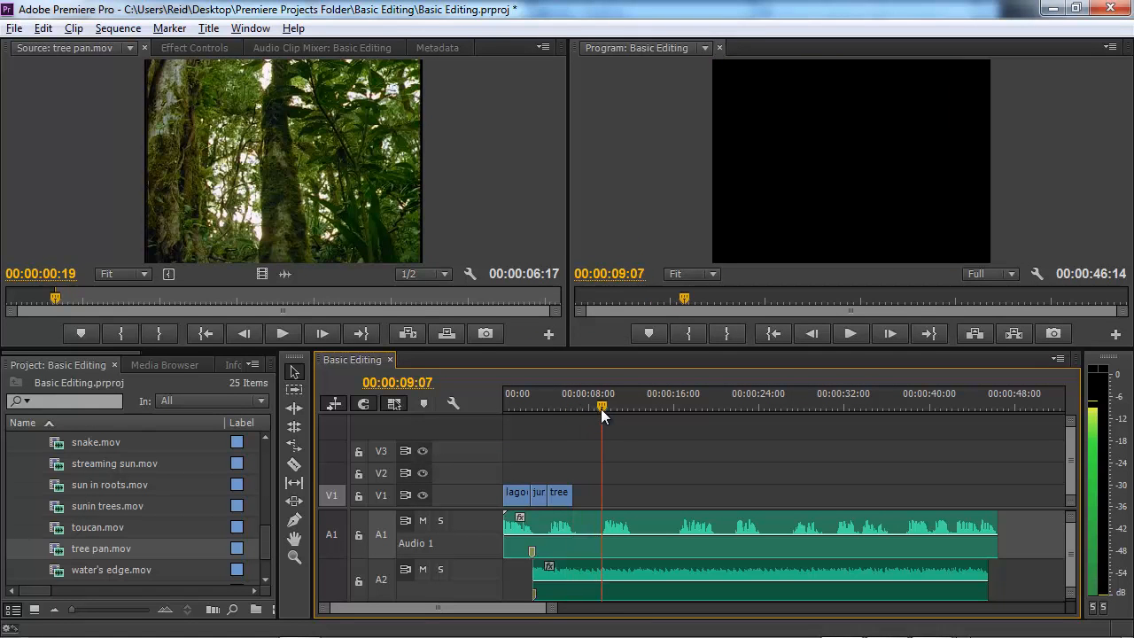
{"action": "key", "text": "i"}
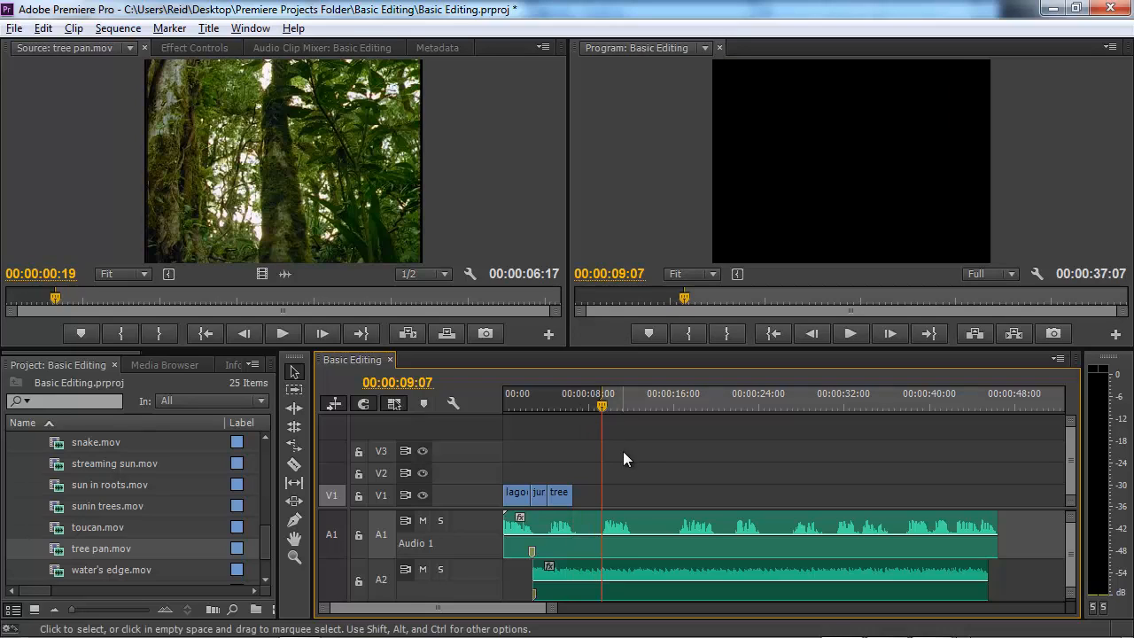
- Play through the second child's line and set the sequence out point at 00:00:12:02
{"action": "key", "text": "space"}
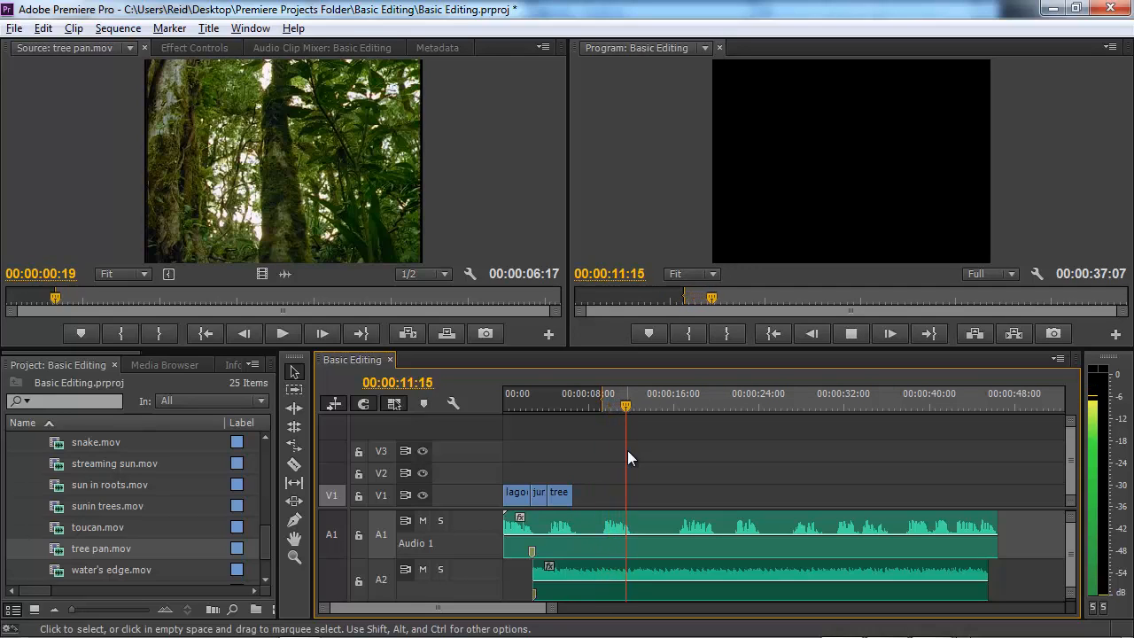
{"action": "key", "text": "space"}
{"action": "key", "text": "o"}
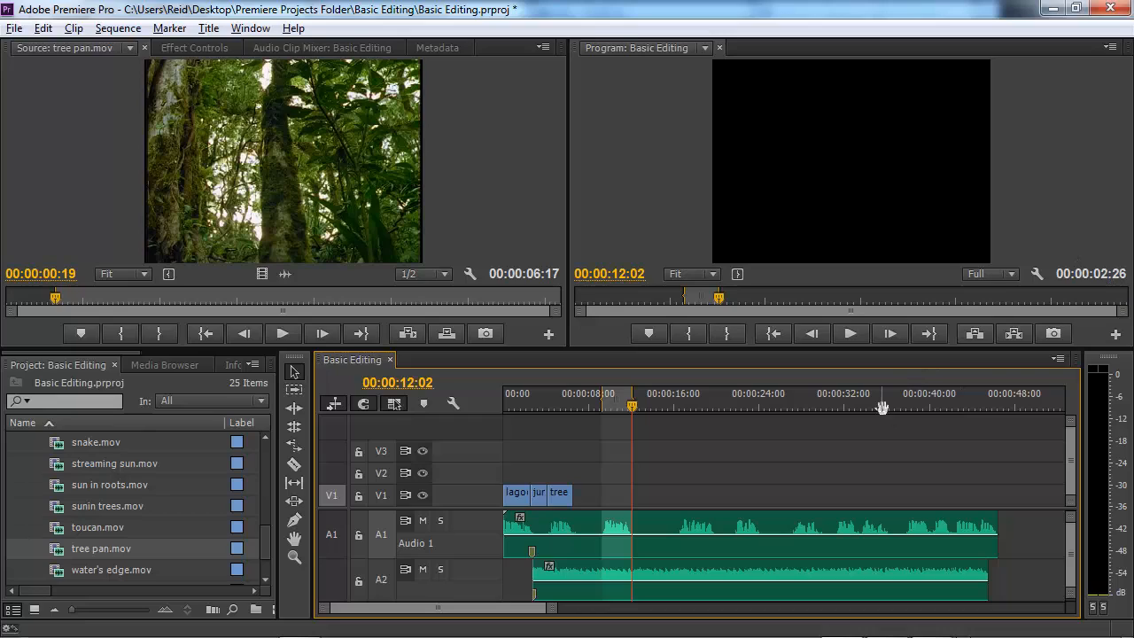
- Recheck the script and move the sequence out point to 00:00:16:16, just before the next voice-over line
{"action": "key", "text": "alt+Tab"}
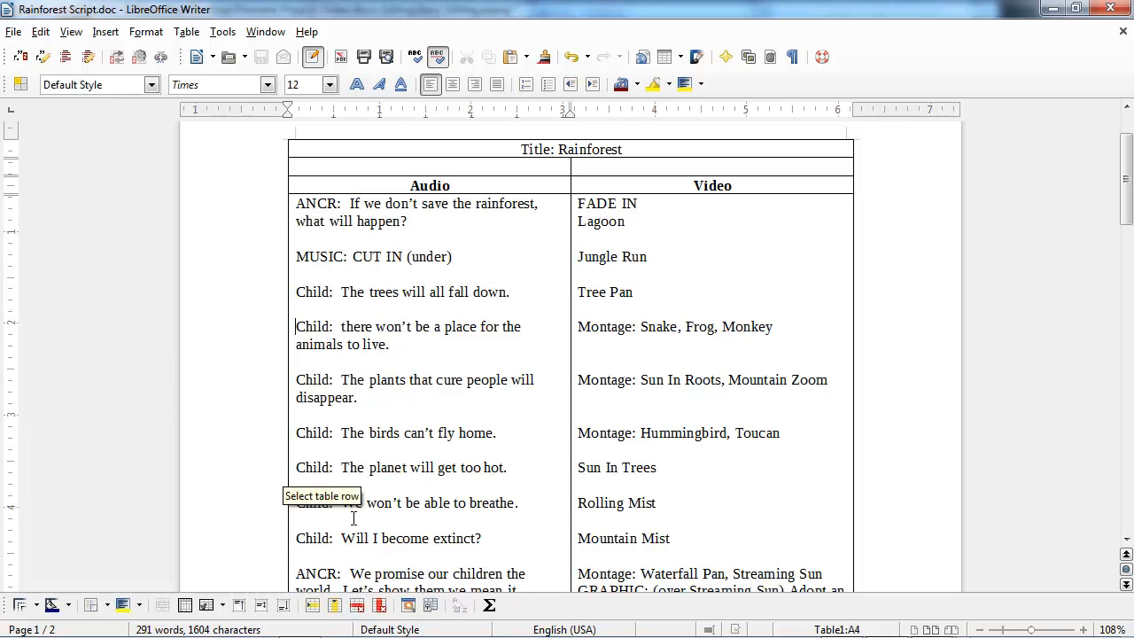
{"action": "key", "text": "alt+Tab"}
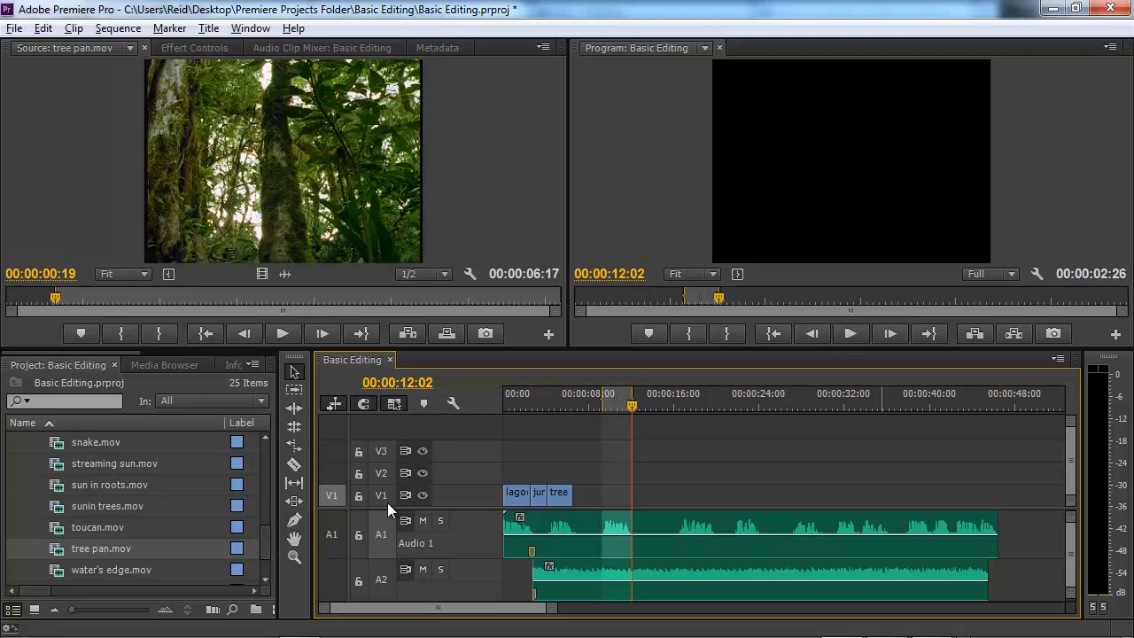
{"action": "left_click_drag", "start_coordinate": [631, 407], "coordinate": [679, 404]}
{"action": "key", "text": "o"}
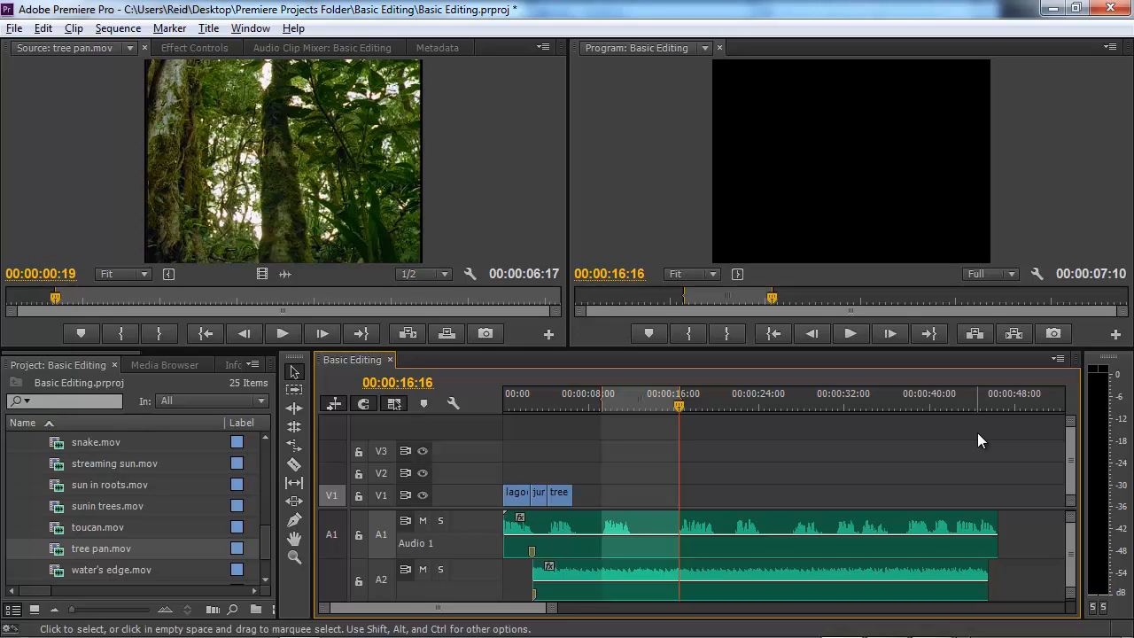
{"action": "key", "text": "alt+Tab"}
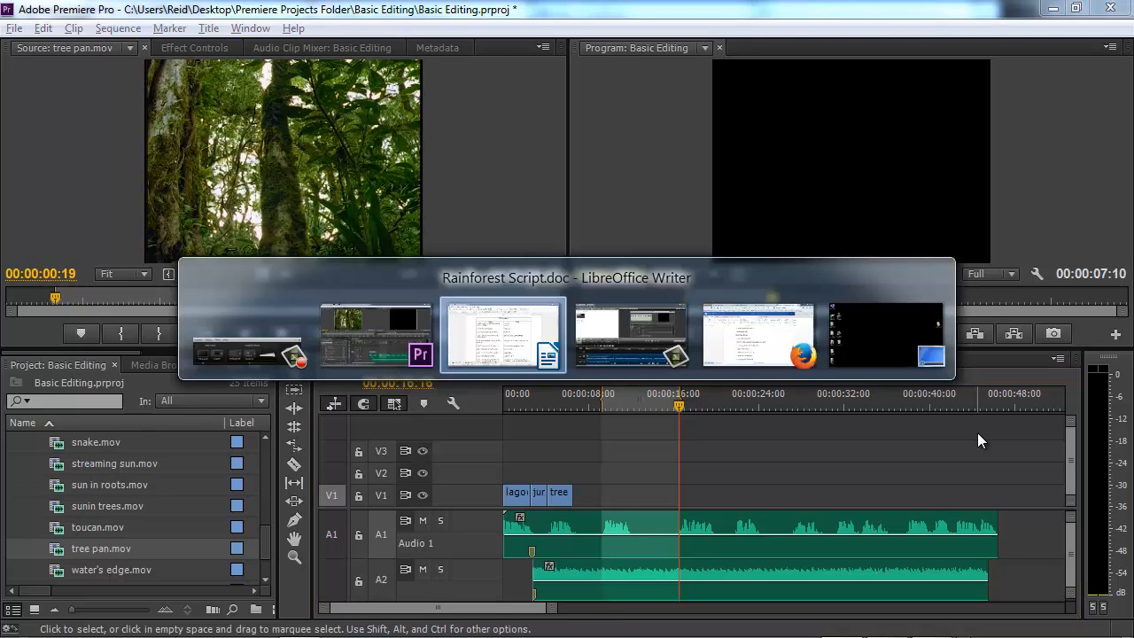
{"action": "key", "text": "alt+Tab"}
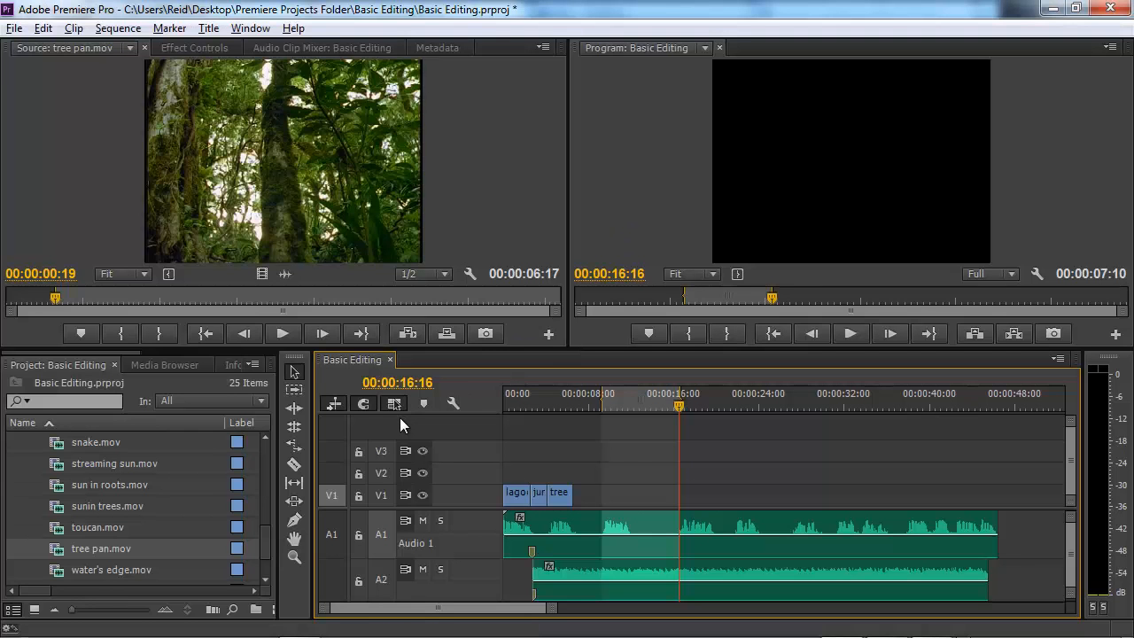
- Load snake.mov as the source clip and set its in point at 00:00:05:19
{"action": "left_click_drag", "start_coordinate": [266, 536], "coordinate": [256, 521]}
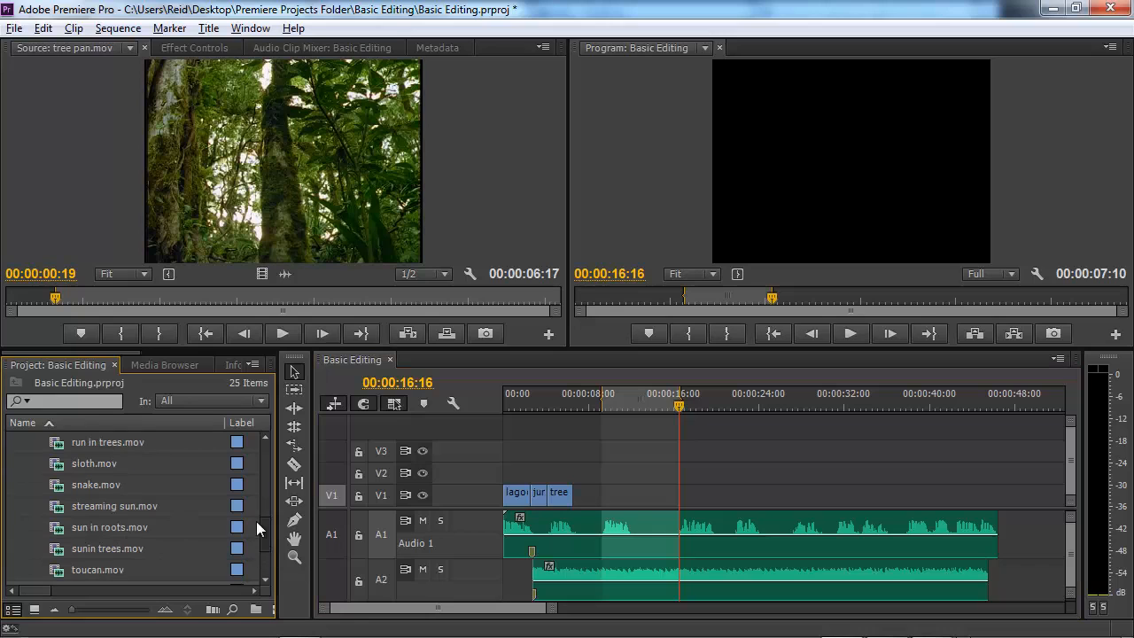
{"action": "double_click", "coordinate": [61, 484]}
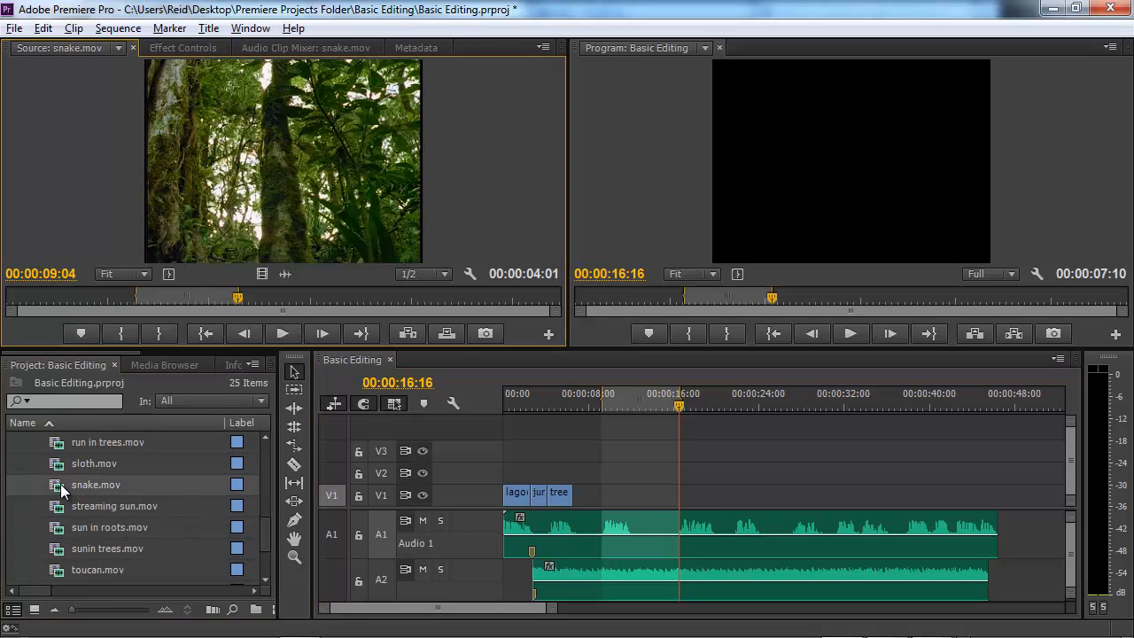
{"action": "left_click", "coordinate": [48, 304]}
{"action": "left_click_drag", "start_coordinate": [49, 303], "coordinate": [149, 305]}
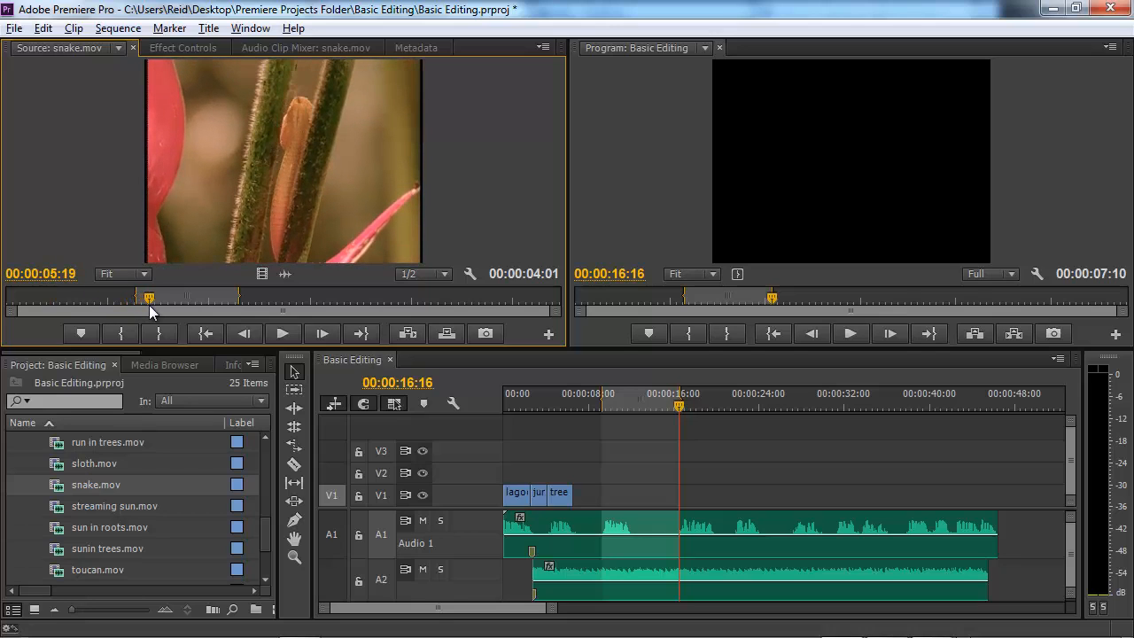
{"action": "key", "text": "i"}
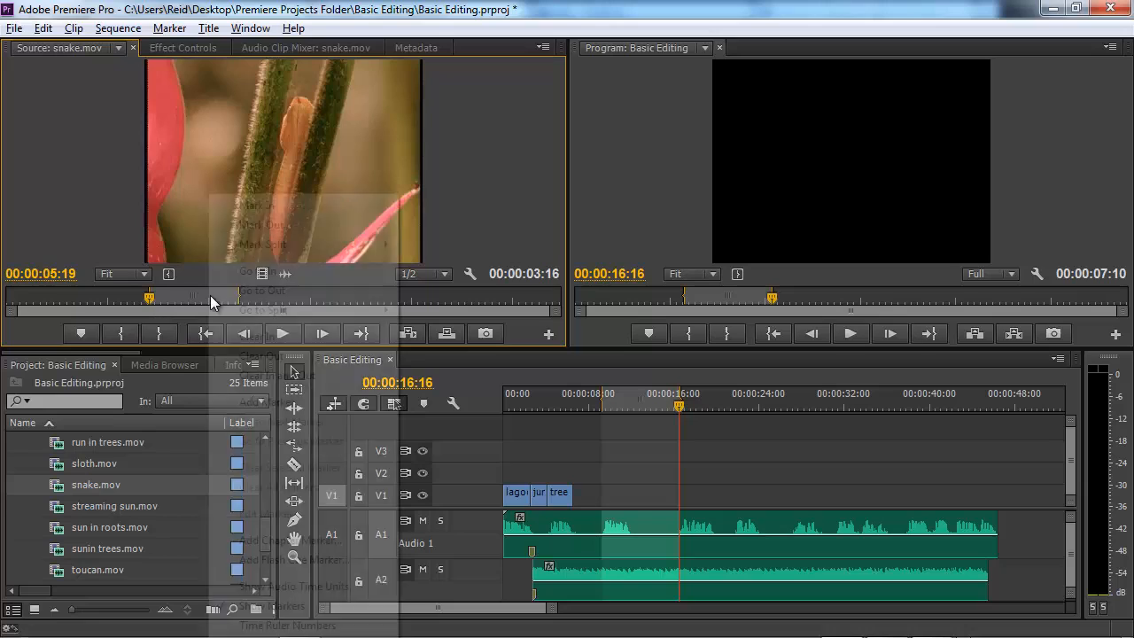
- Clear the out point of snake.mov and overwrite the clip onto V1 in the marked range
{"action": "right_click", "coordinate": [210, 296]}
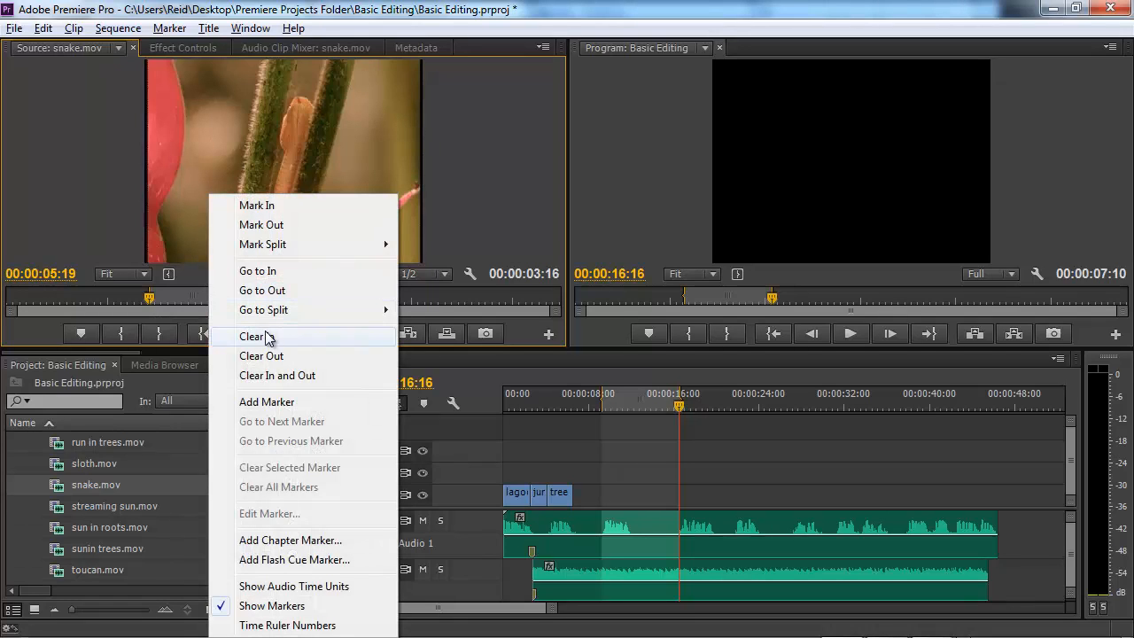
{"action": "left_click", "coordinate": [275, 356]}
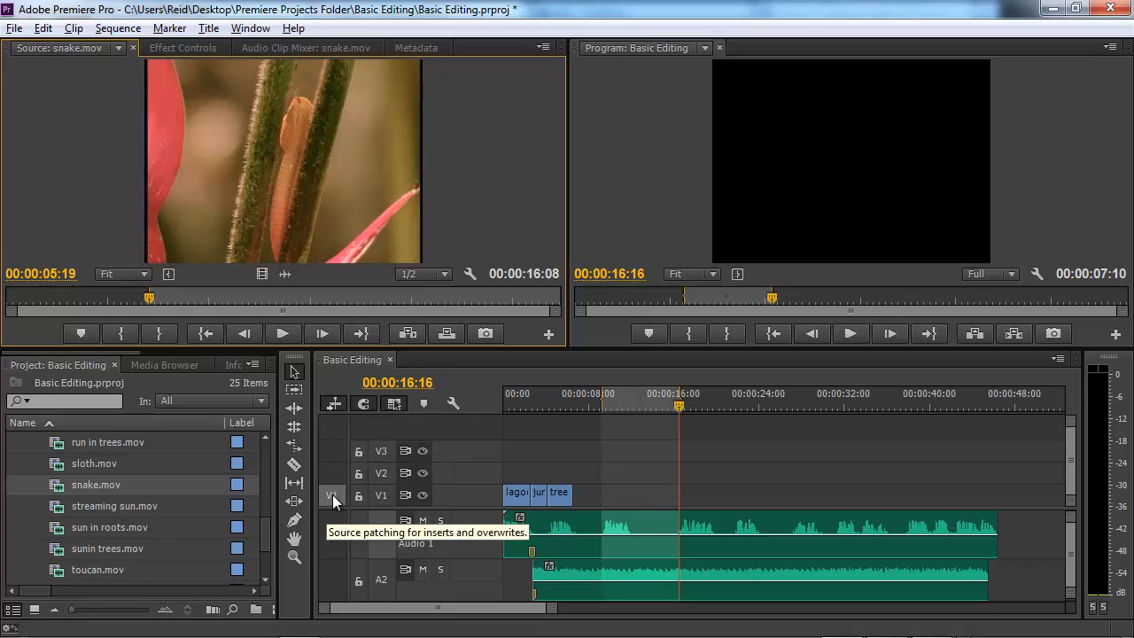
{"action": "left_click", "coordinate": [446, 334]}
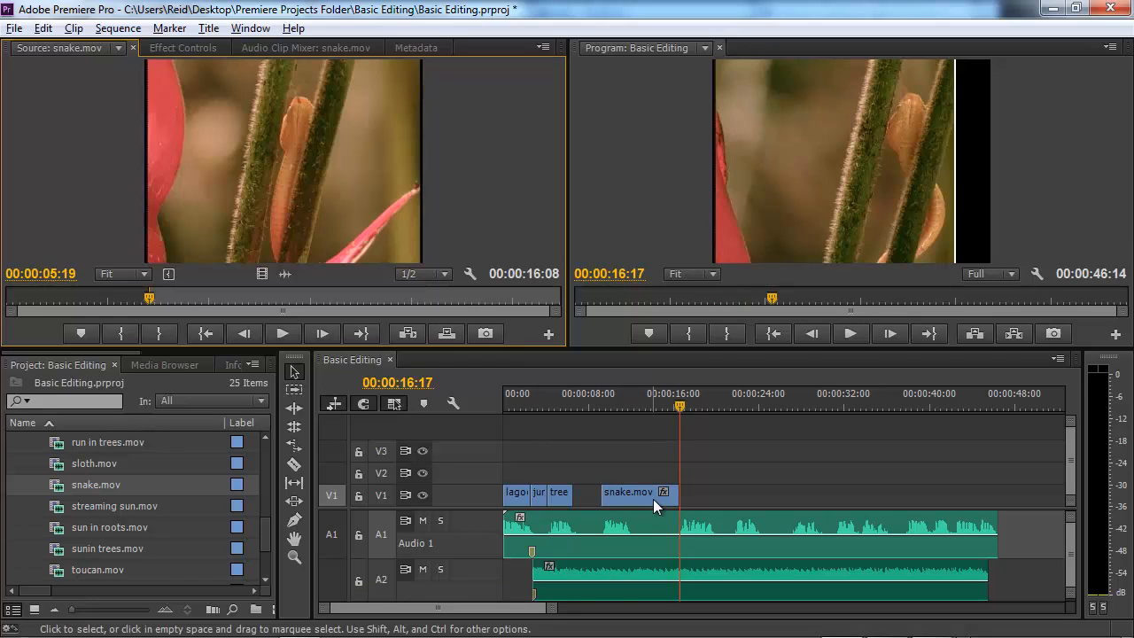
- Play back the snake shot and mark the sequence range from 00:00:11:20 to the clip's end at 00:00:16:17 for the frog shot
{"action": "left_click_drag", "start_coordinate": [673, 407], "coordinate": [581, 416]}
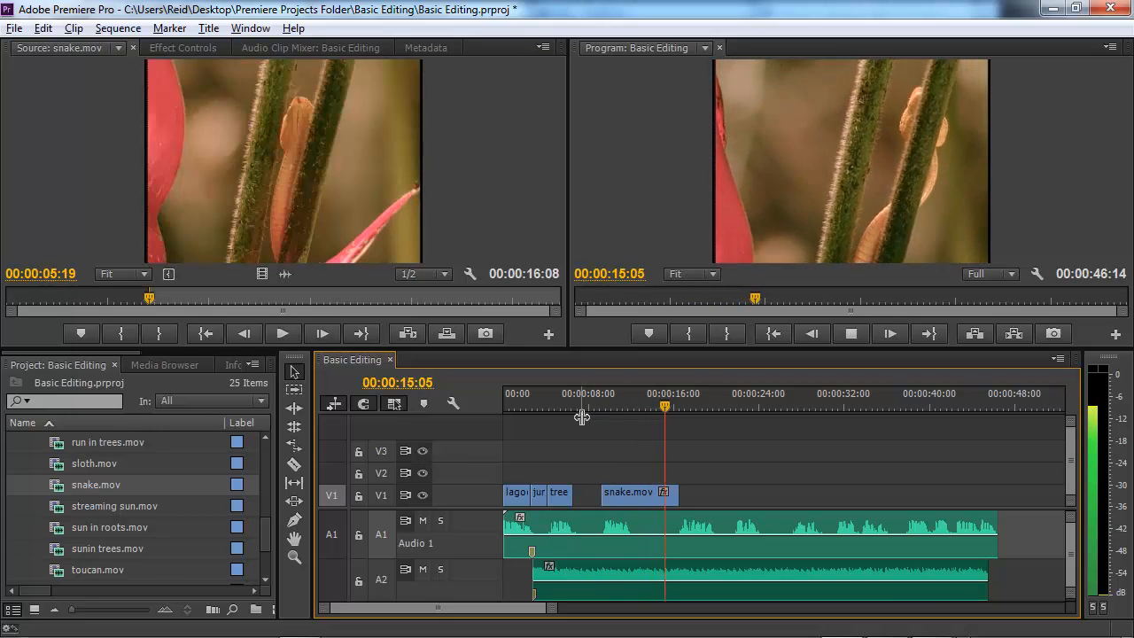
{"action": "key", "text": "space"}
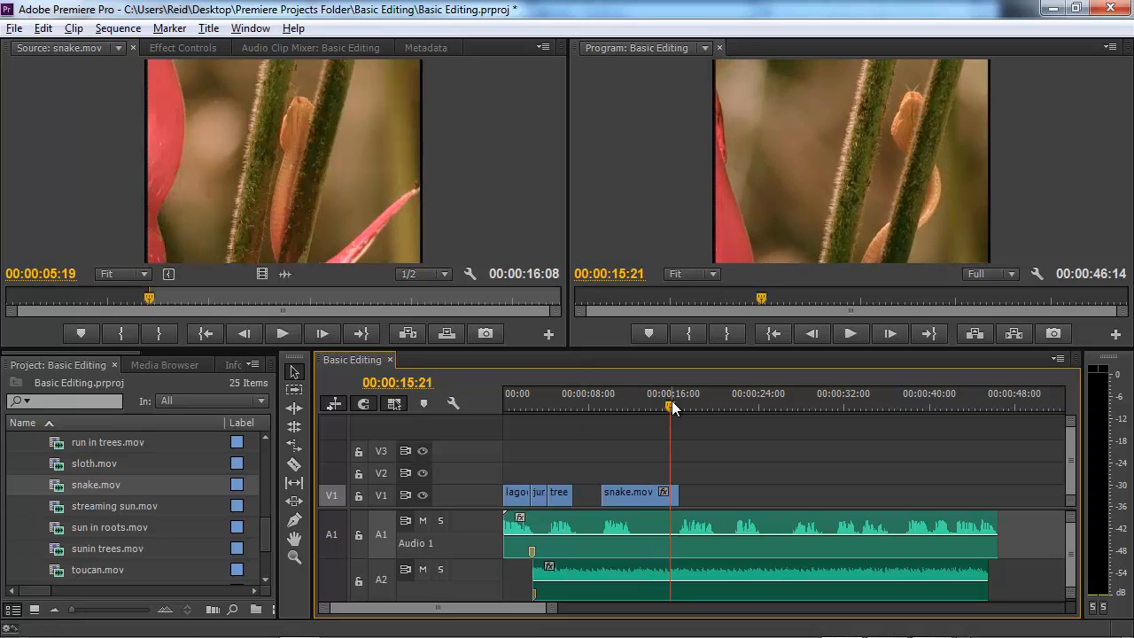
{"action": "left_click_drag", "start_coordinate": [670, 404], "coordinate": [626, 403]}
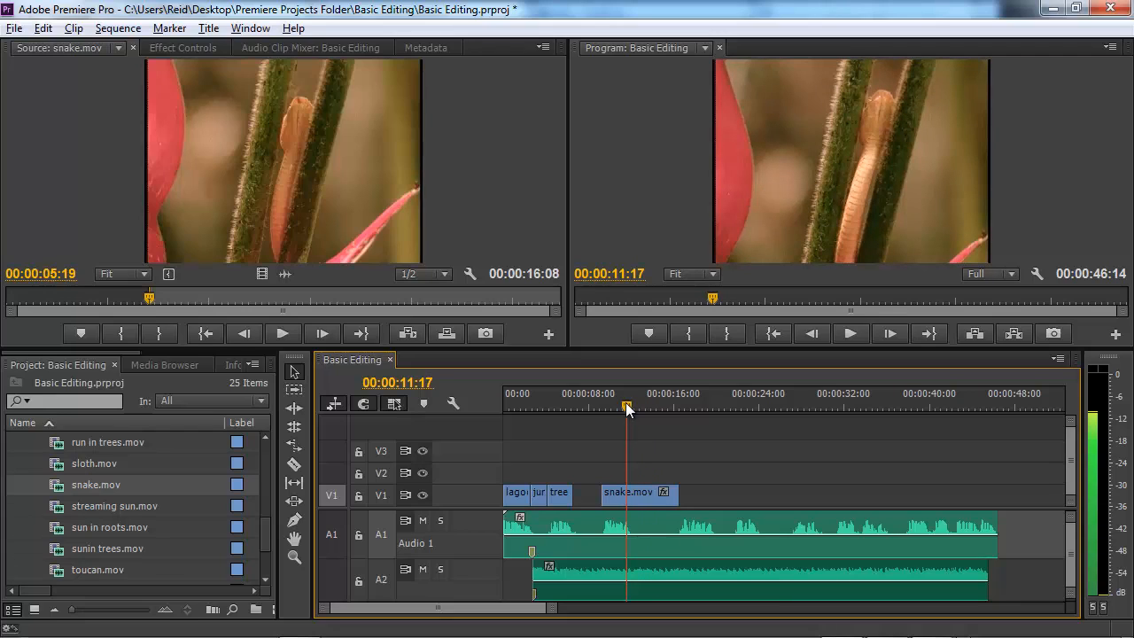
{"action": "key", "text": "Right"}
{"action": "key", "text": "Right"}
{"action": "key", "text": "Right"}
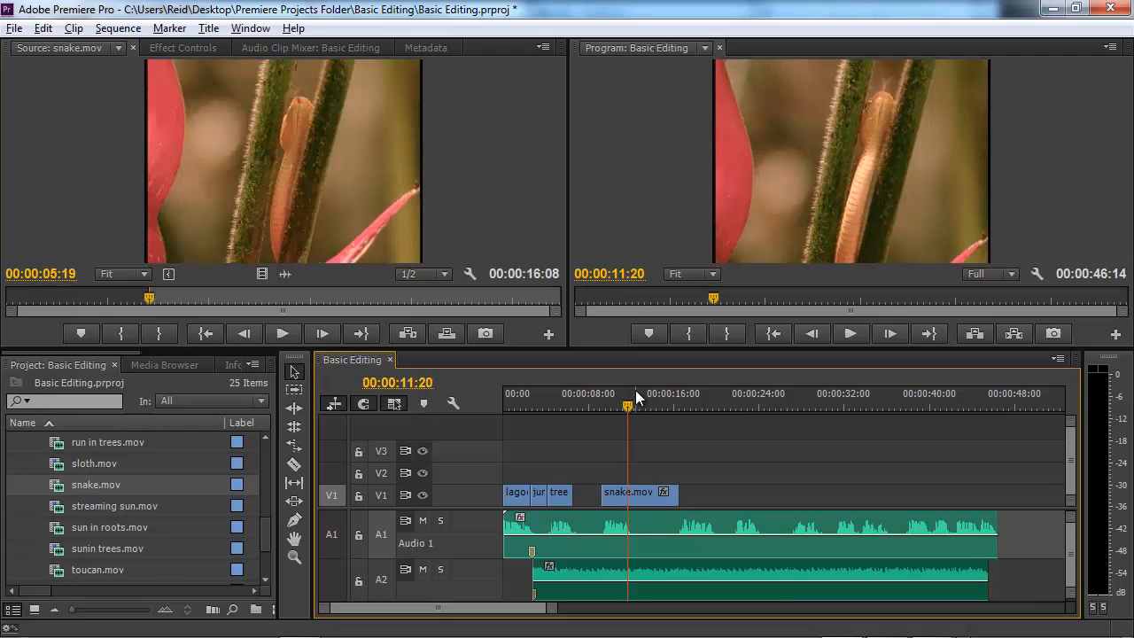
{"action": "key", "text": "i"}
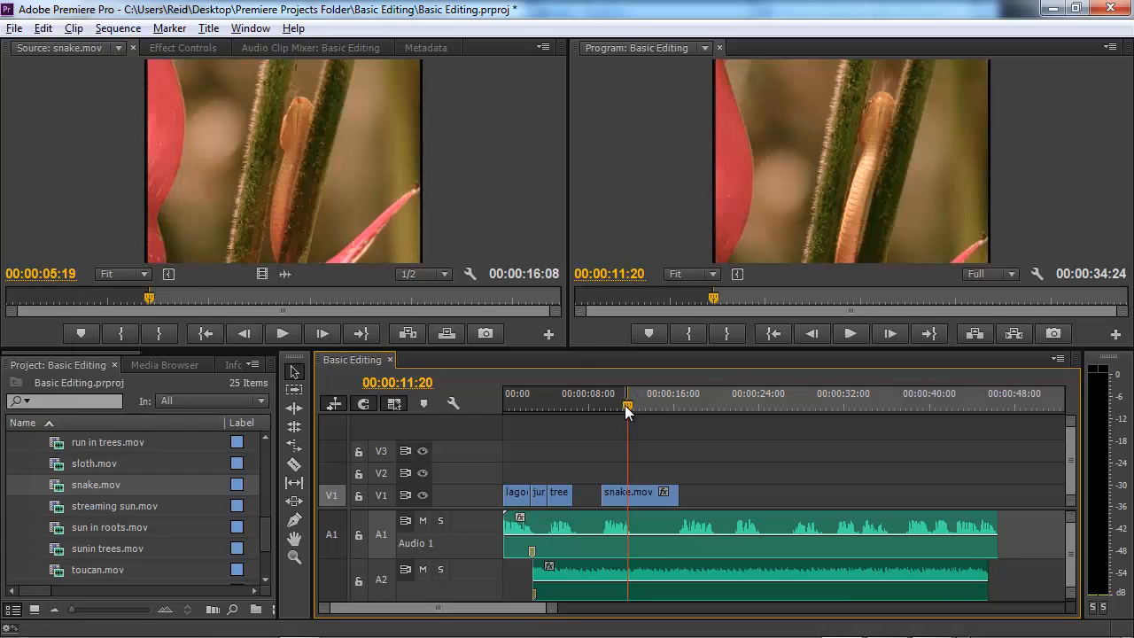
{"action": "left_click_drag", "start_coordinate": [624, 405], "coordinate": [678, 404]}
{"action": "key", "text": "o"}
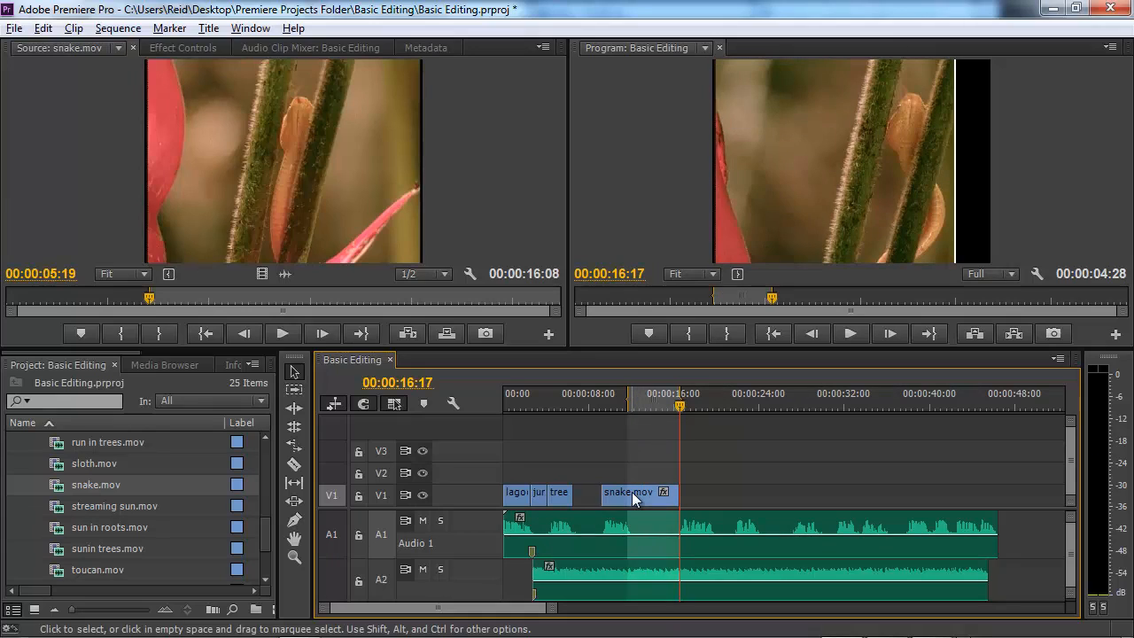
- Load frog.mov as the source clip and play it from its first frame to preview the frog's movement
{"action": "mouse_move", "coordinate": [632, 492]}
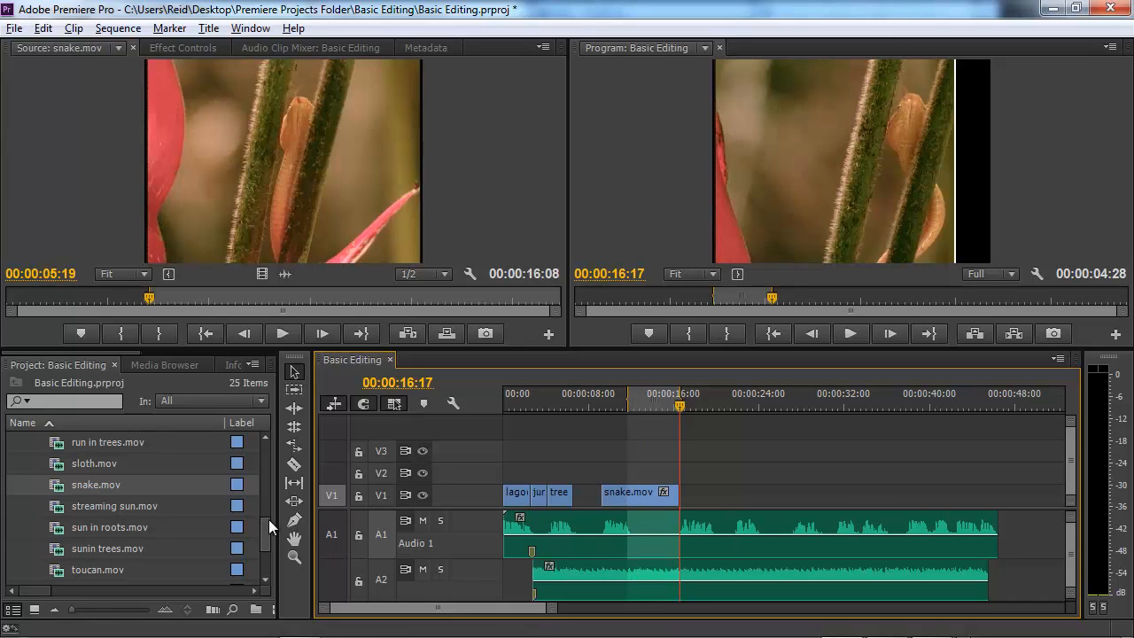
{"action": "left_click_drag", "start_coordinate": [268, 519], "coordinate": [267, 479]}
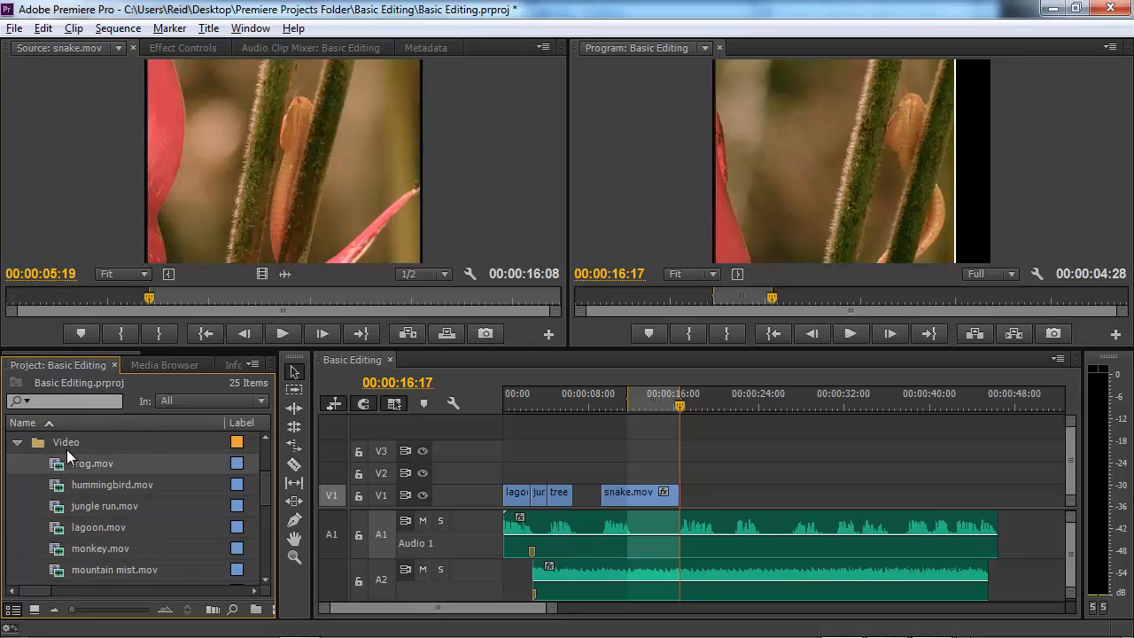
{"action": "double_click", "coordinate": [55, 472]}
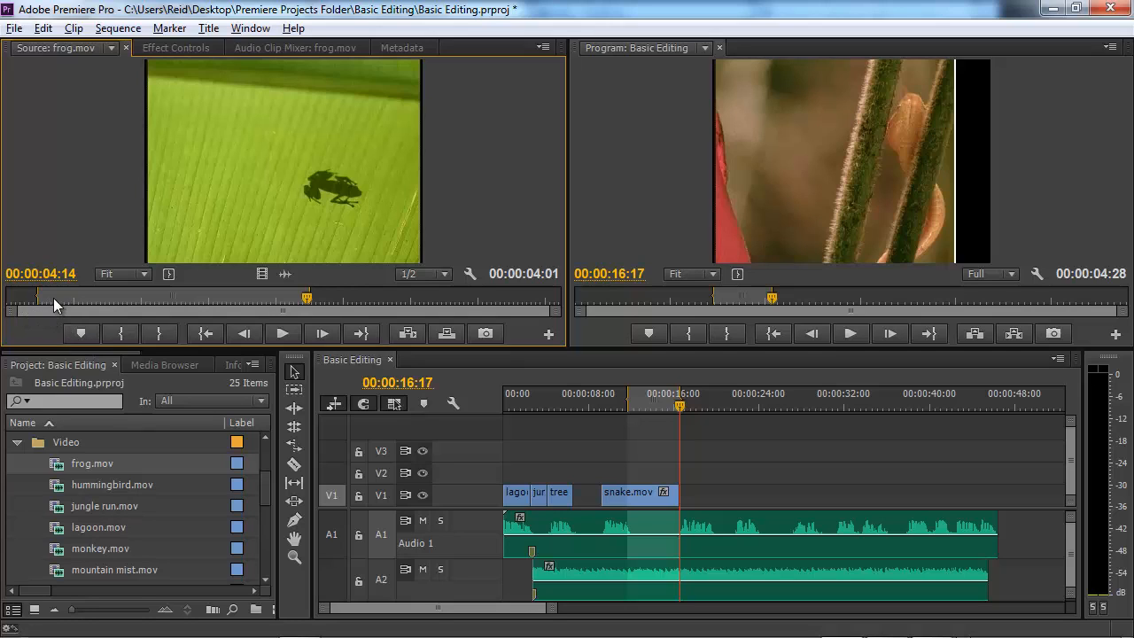
{"action": "left_click_drag", "start_coordinate": [53, 298], "coordinate": [6, 304]}
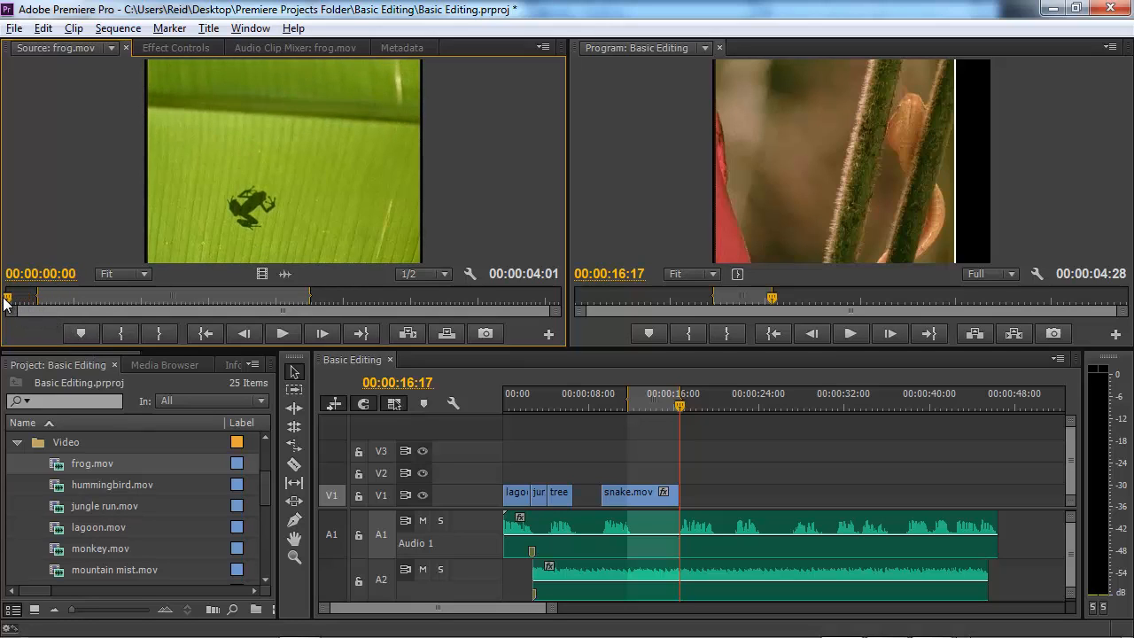
{"action": "key", "text": "space"}
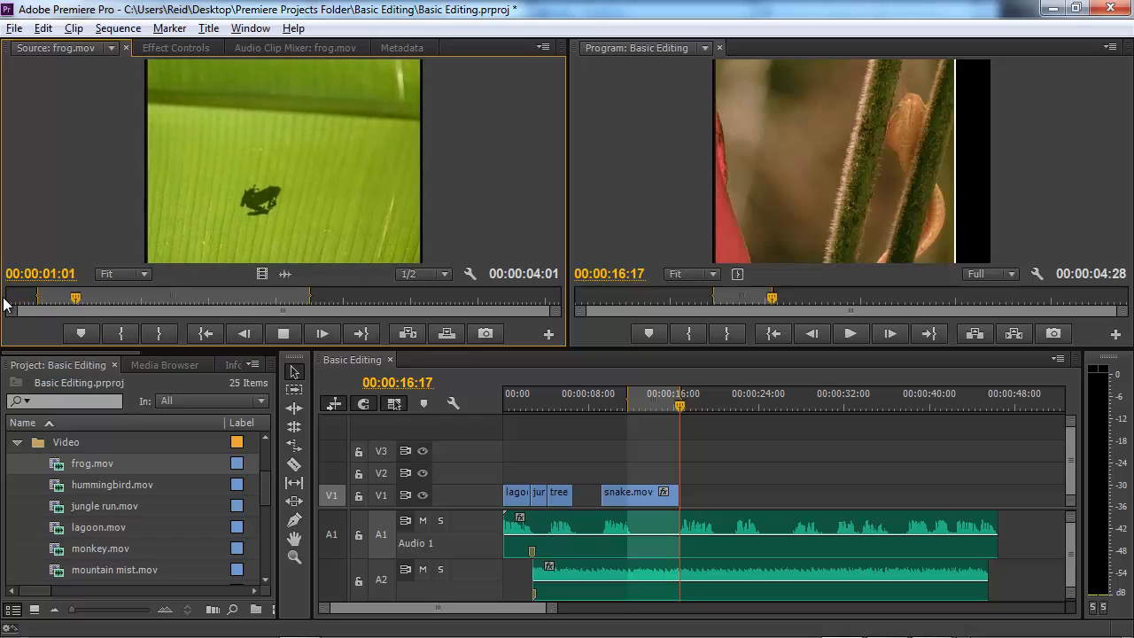
{"action": "key", "text": "space"}
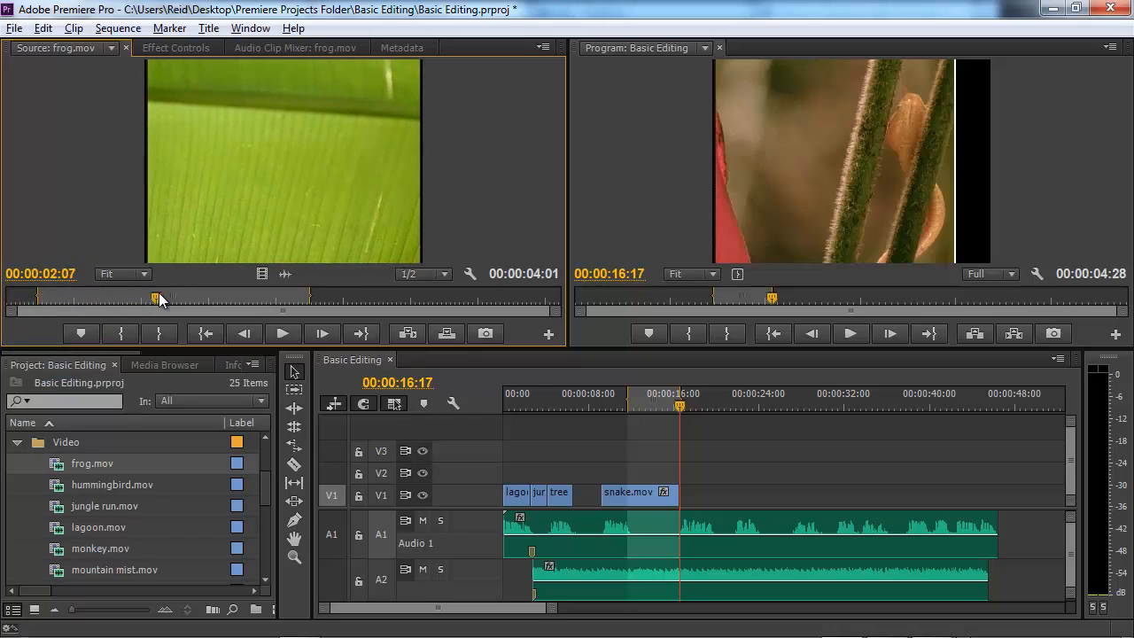
- Set frog.mov's in point at 00:00:00:10 with no out point and overwrite the clip onto V1 in the marked range
{"action": "left_click_drag", "start_coordinate": [159, 300], "coordinate": [10, 301]}
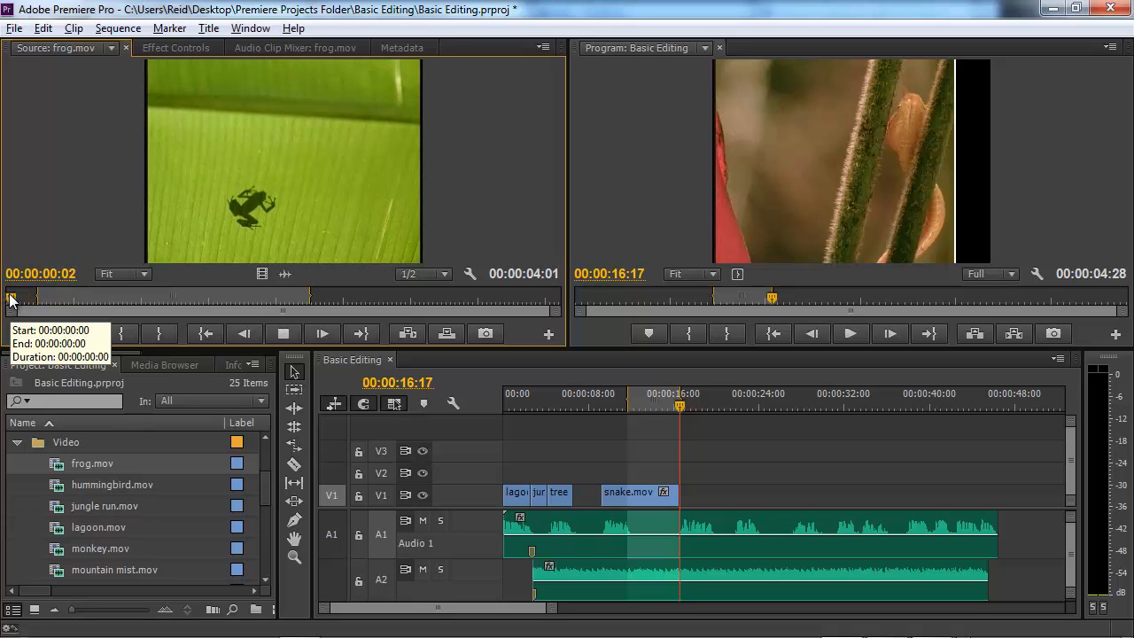
{"action": "key", "text": "space"}
{"action": "left_click_drag", "start_coordinate": [60, 301], "coordinate": [29, 306]}
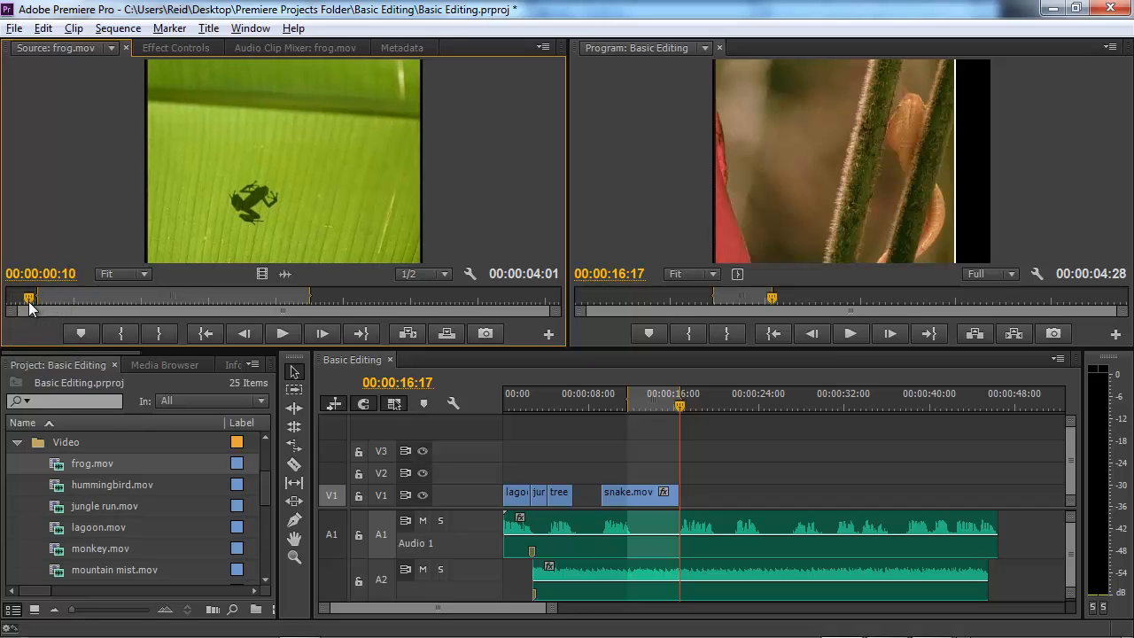
{"action": "key", "text": "i"}
{"action": "left_click", "coordinate": [448, 334]}
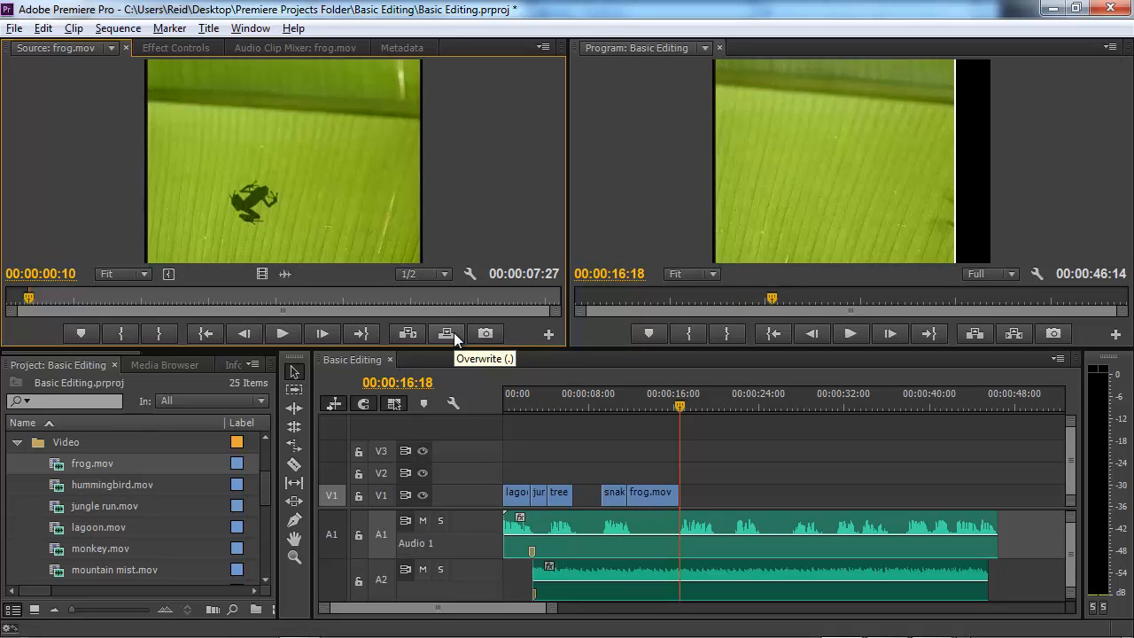
- Play back the frog shot and mark the sequence range from 00:00:13:24 to the clip's end at 00:00:16:18
{"action": "left_click_drag", "start_coordinate": [681, 405], "coordinate": [590, 412]}
{"action": "key", "text": "space"}
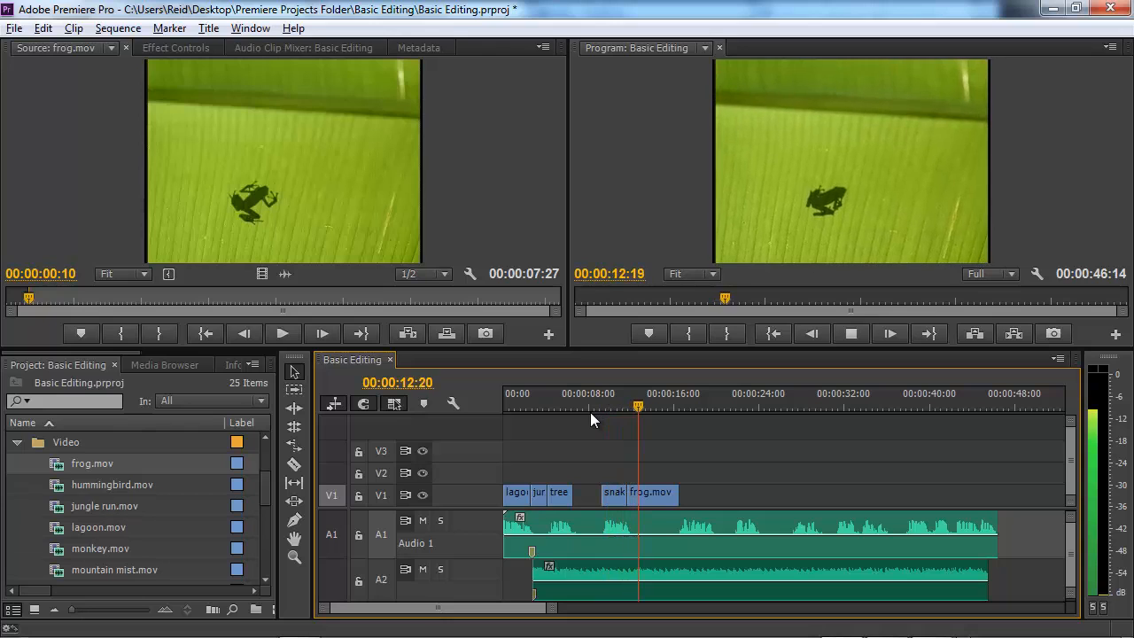
{"action": "key", "text": "space"}
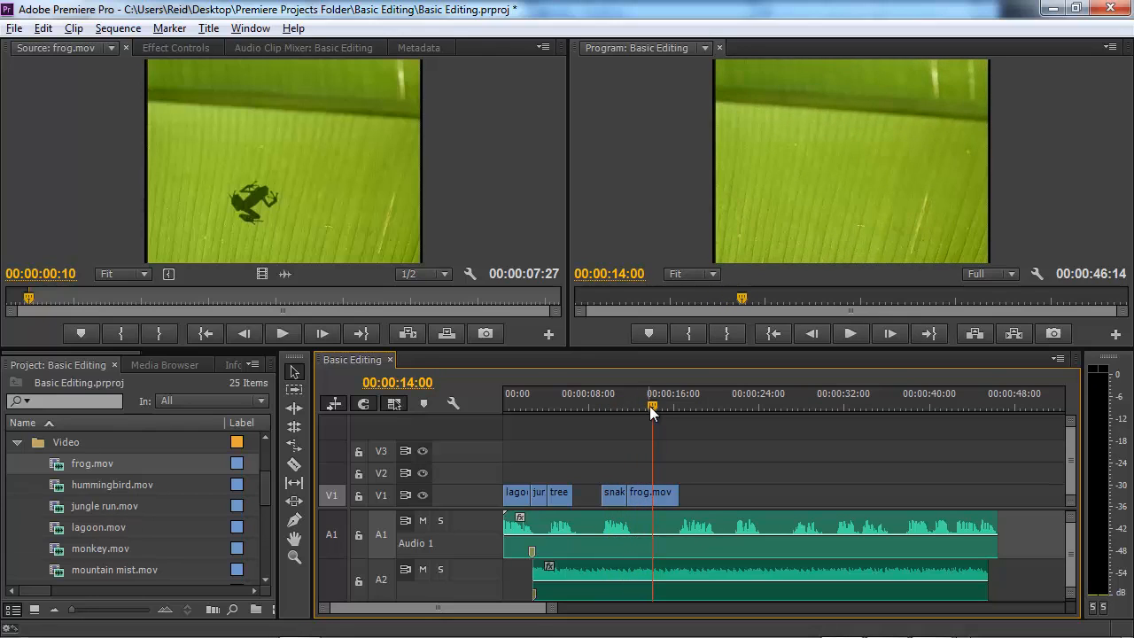
{"action": "mouse_move", "coordinate": [652, 405]}
{"action": "left_mouse_down"}
{"action": "mouse_move", "coordinate": [635, 399]}
{"action": "mouse_move", "coordinate": [649, 397]}
{"action": "left_mouse_up"}
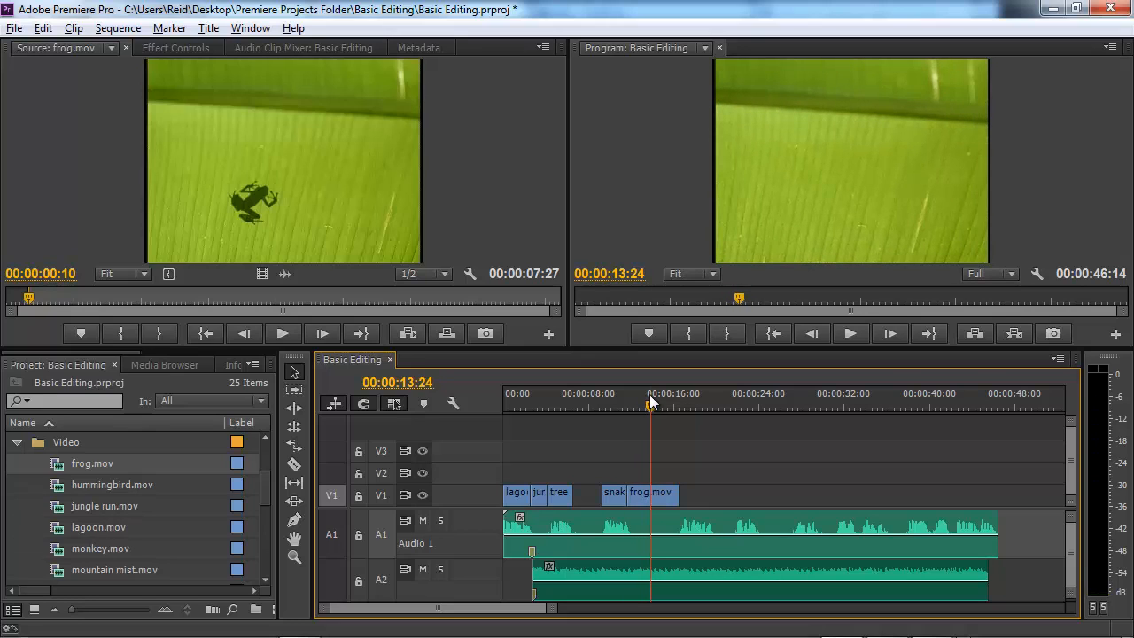
{"action": "key", "text": "i"}
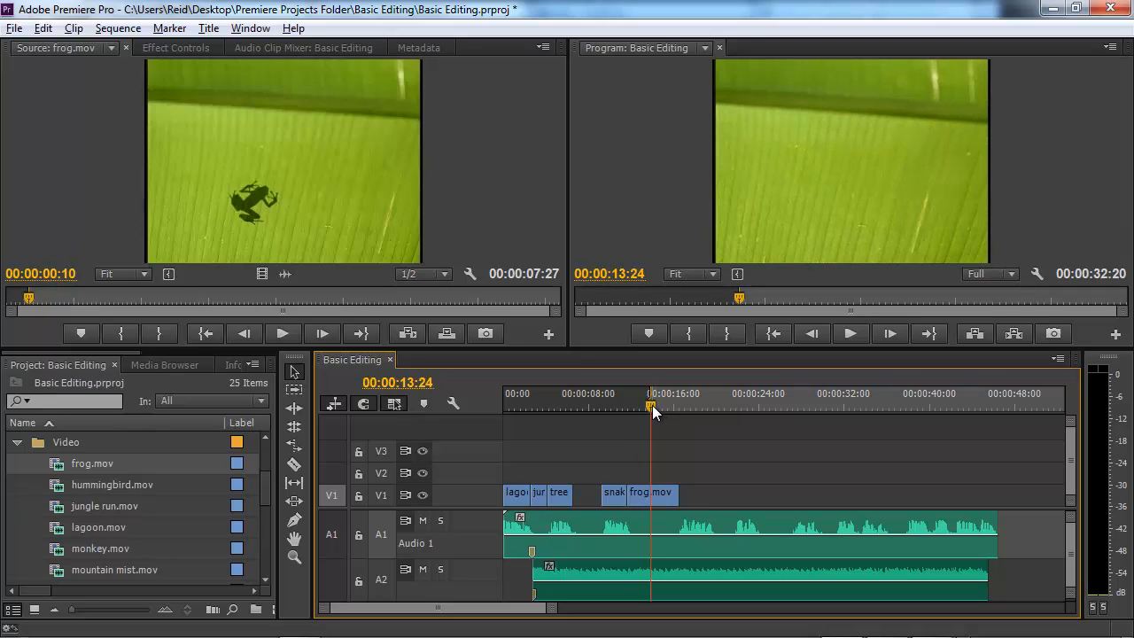
{"action": "left_click_drag", "start_coordinate": [652, 405], "coordinate": [677, 402]}
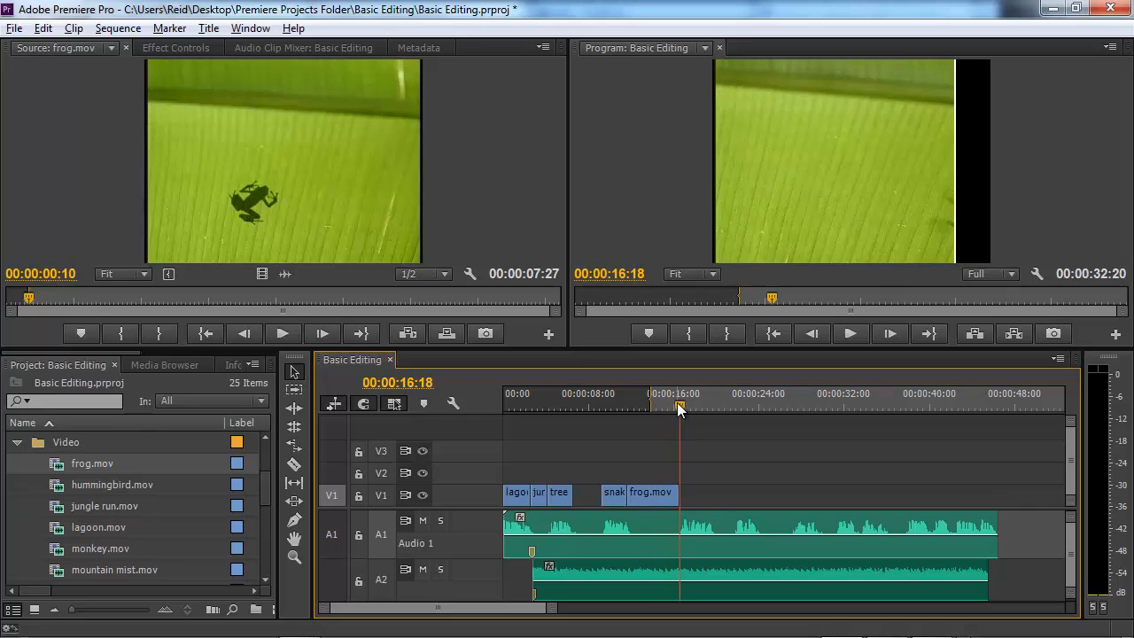
{"action": "key", "text": "o"}
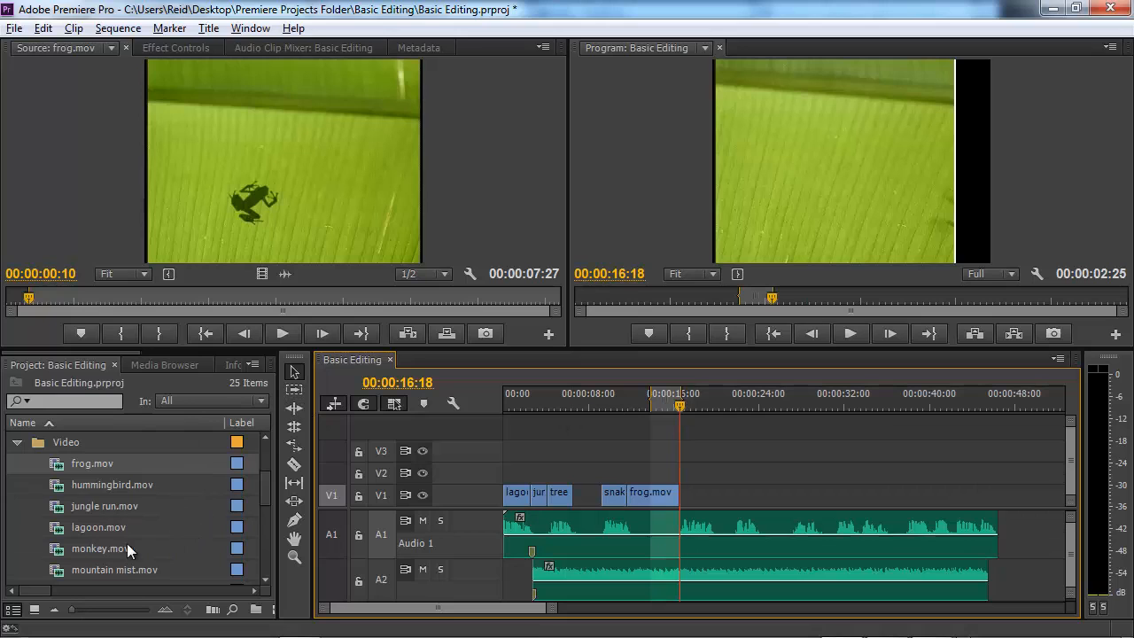
- Load monkey.mov as the source clip, clear its out point and overwrite it onto V1 in the marked range
{"action": "double_click", "coordinate": [62, 547]}
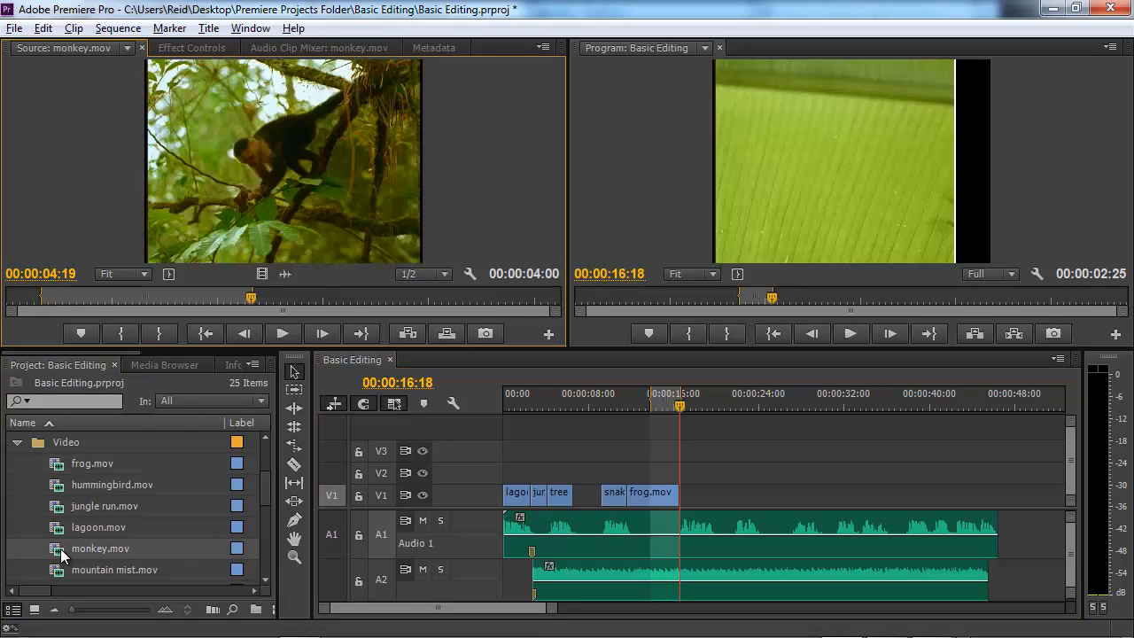
{"action": "right_click", "coordinate": [196, 299]}
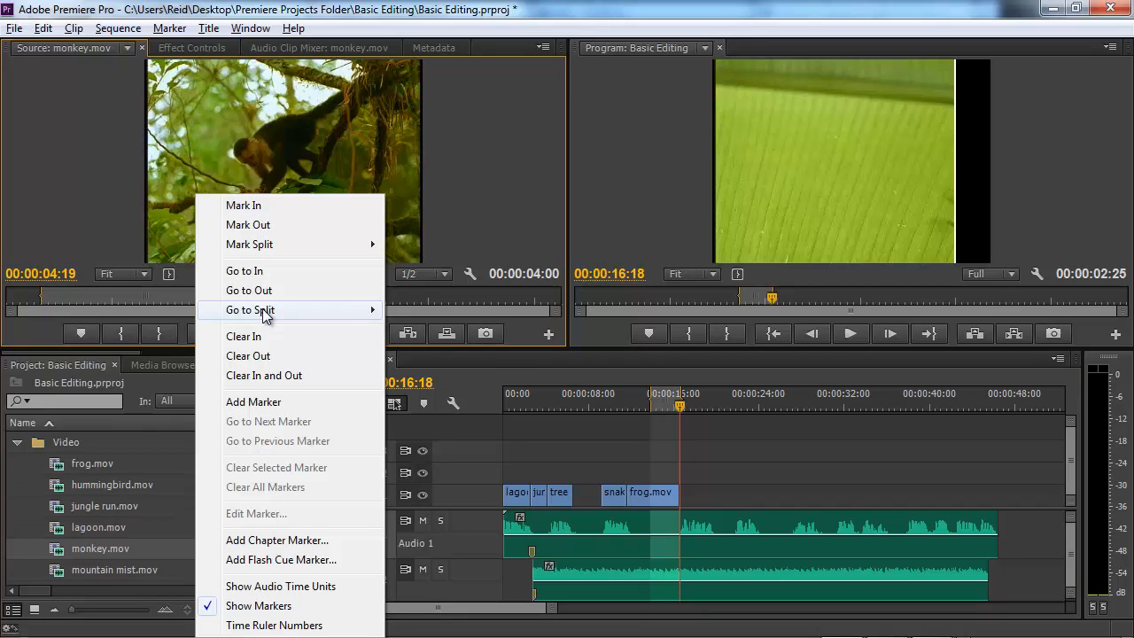
{"action": "left_click", "coordinate": [275, 355]}
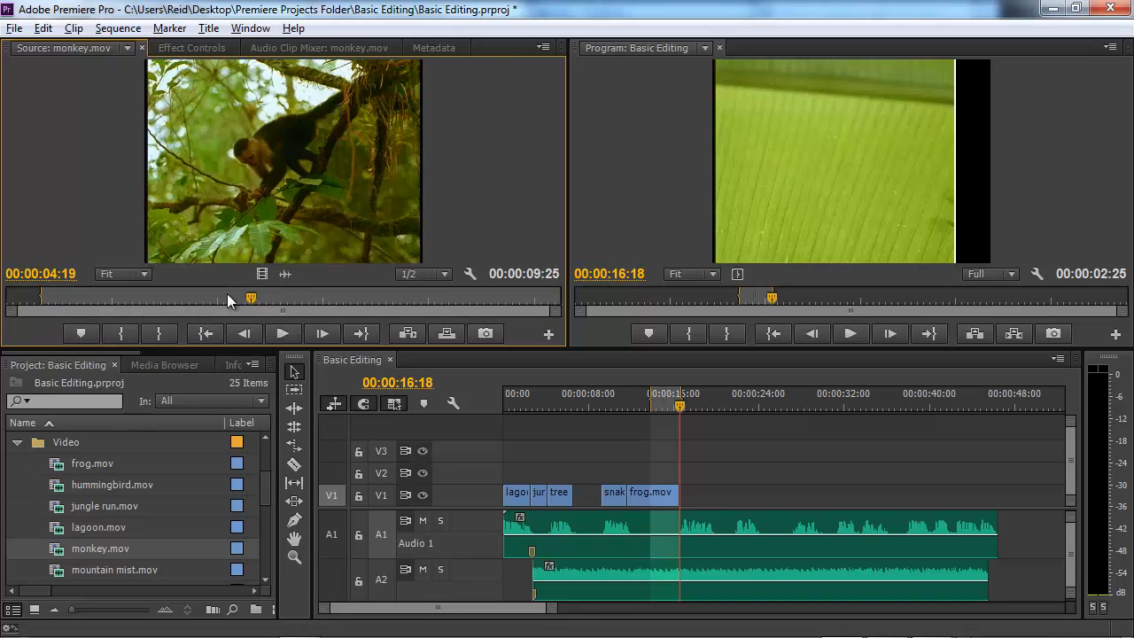
{"action": "left_click", "coordinate": [455, 334]}
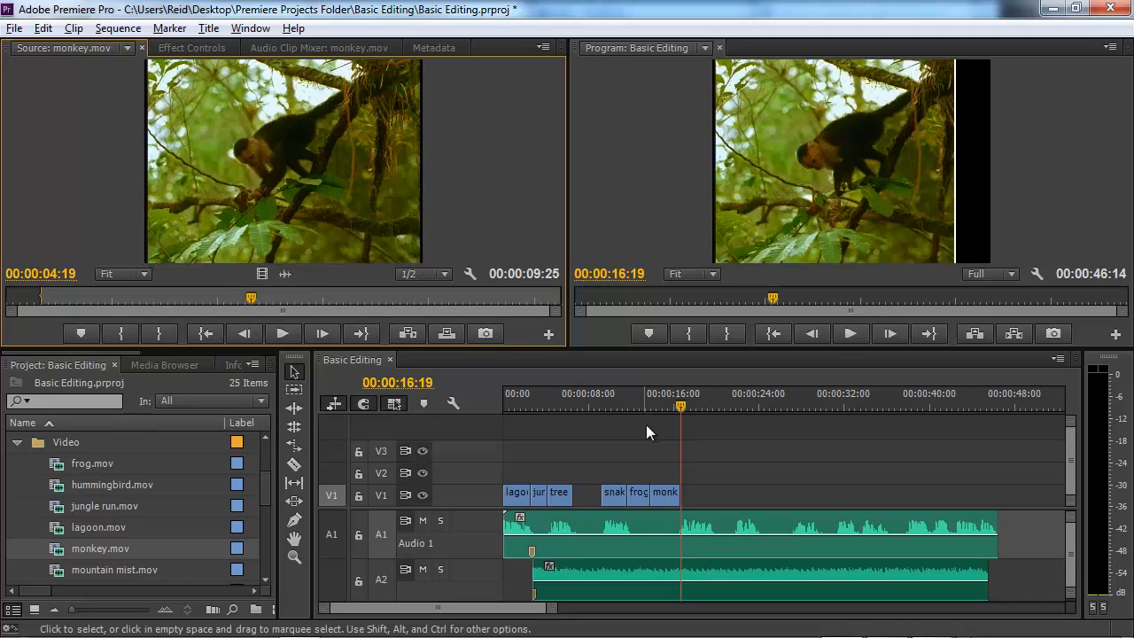
- Play the sequence from the beginning through the end of the monkey shot to review the edits
{"action": "left_click_drag", "start_coordinate": [669, 405], "coordinate": [494, 413]}
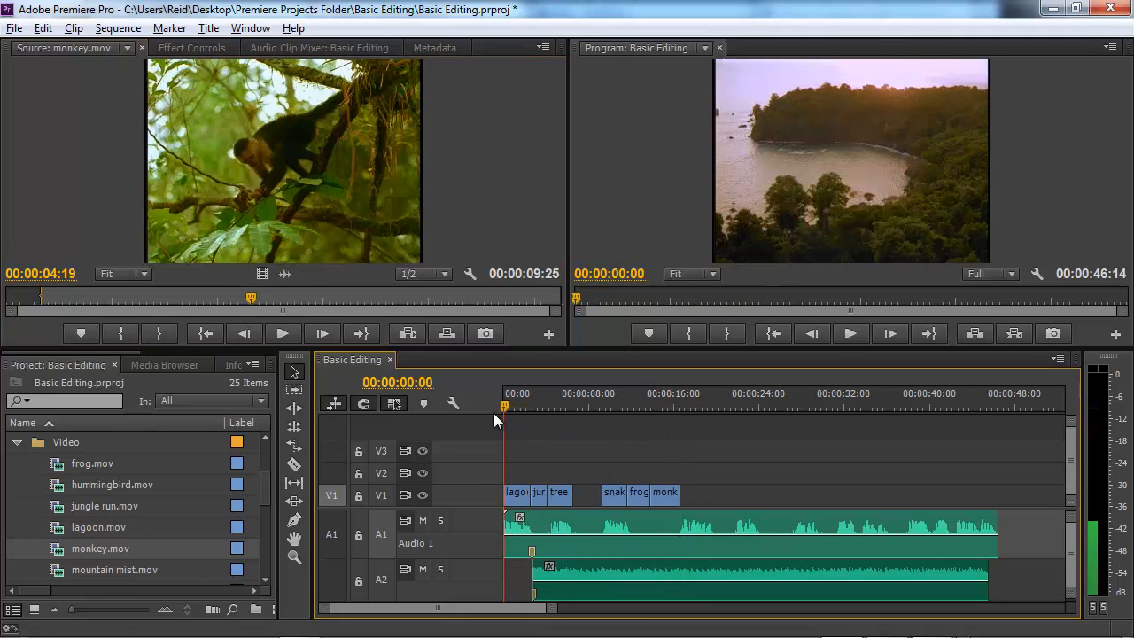
{"action": "key", "text": "space"}
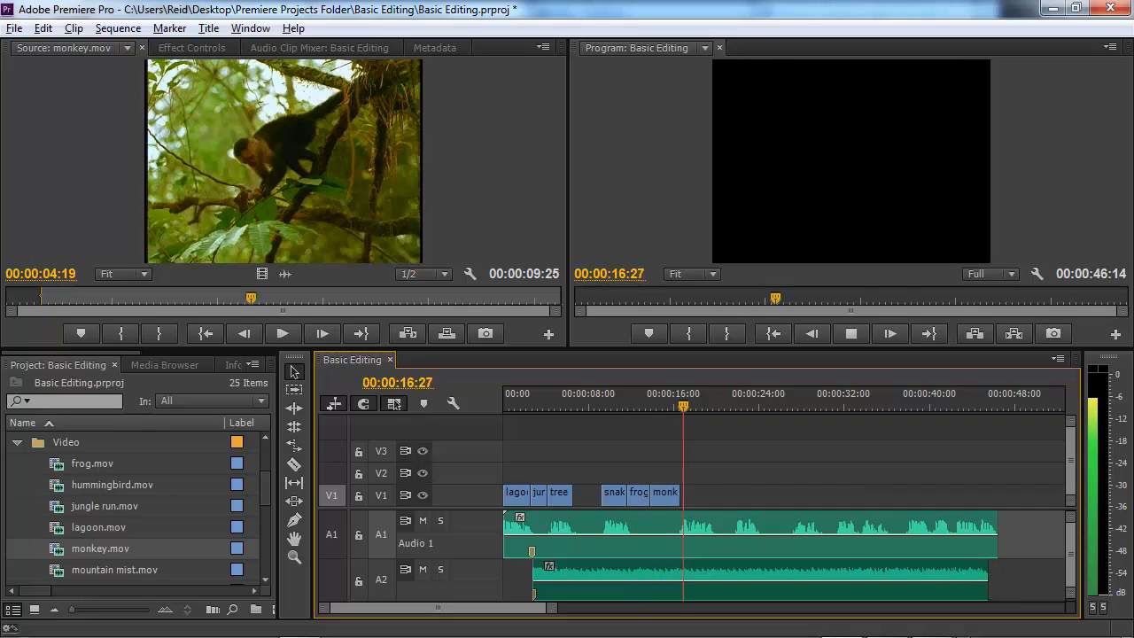
{"action": "key", "text": "space"}
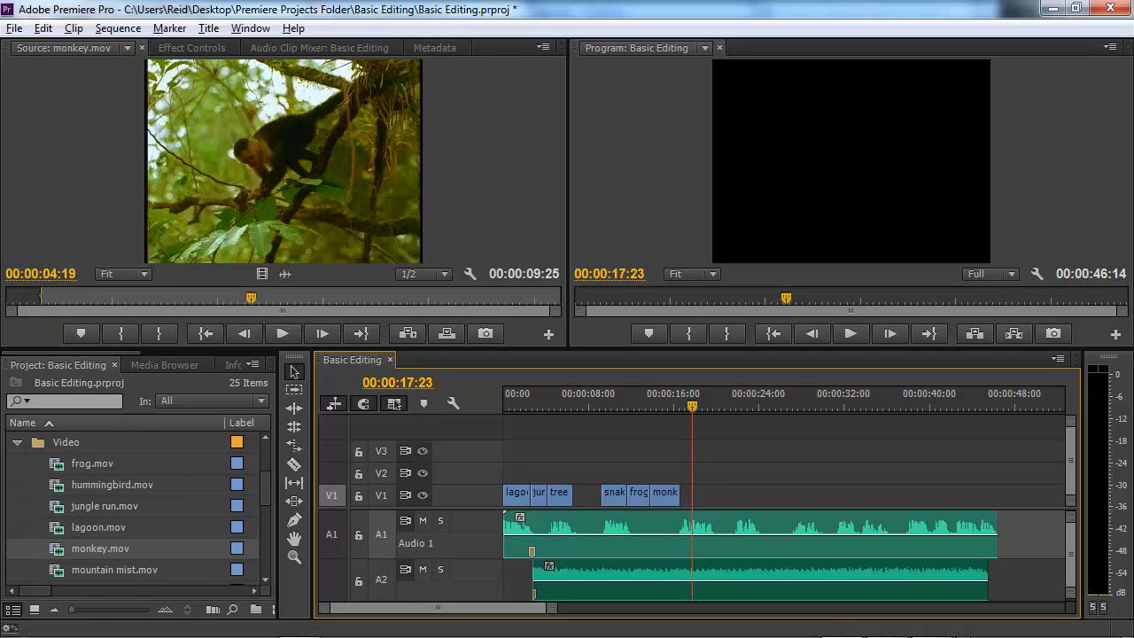